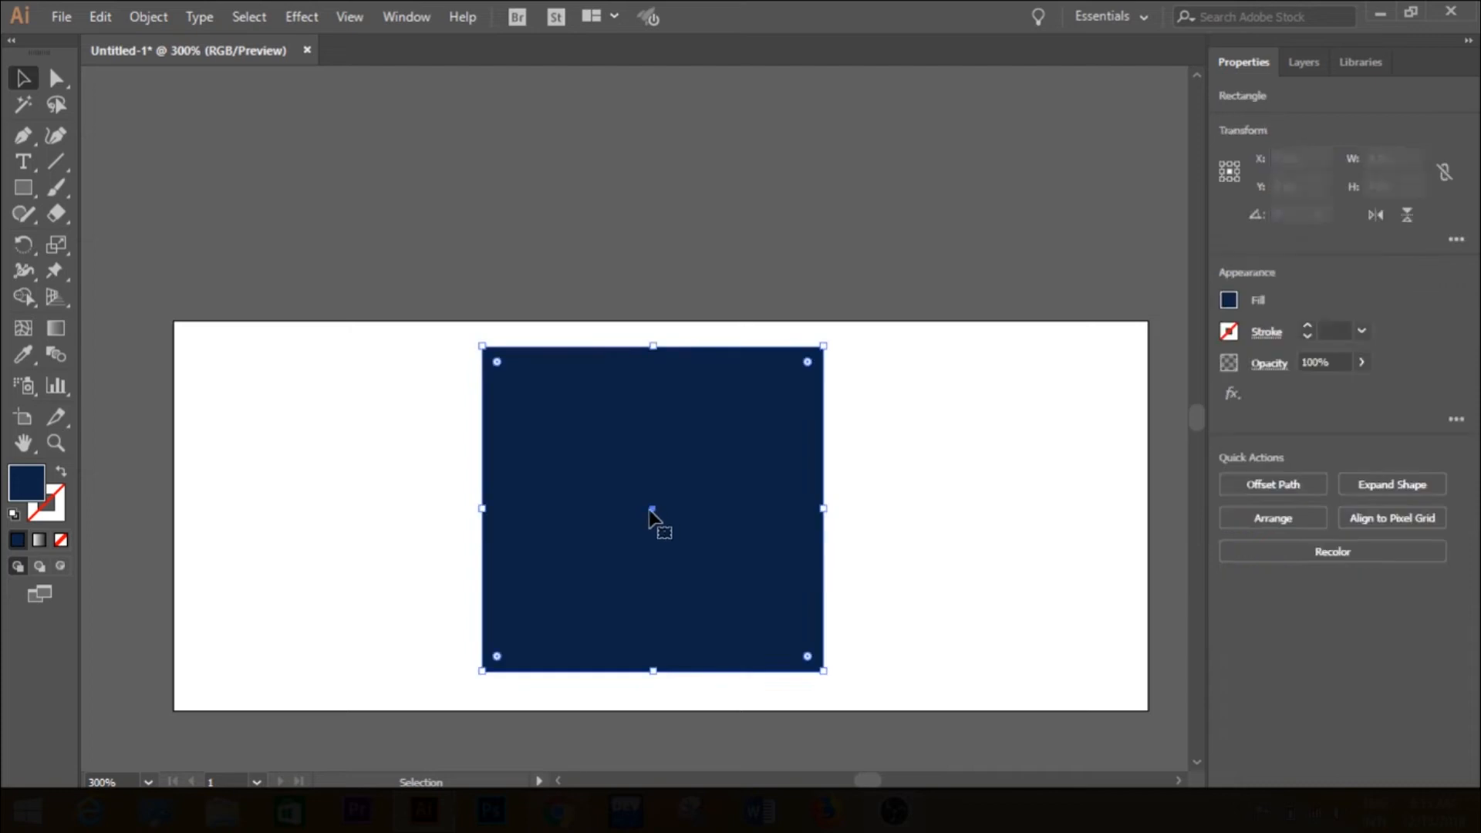
- Split the dark blue rectangle into a grid of 8 rows with a 0 px gutter, adding guides and previewing the result
{"action": "left_click", "coordinate": [148, 17]}
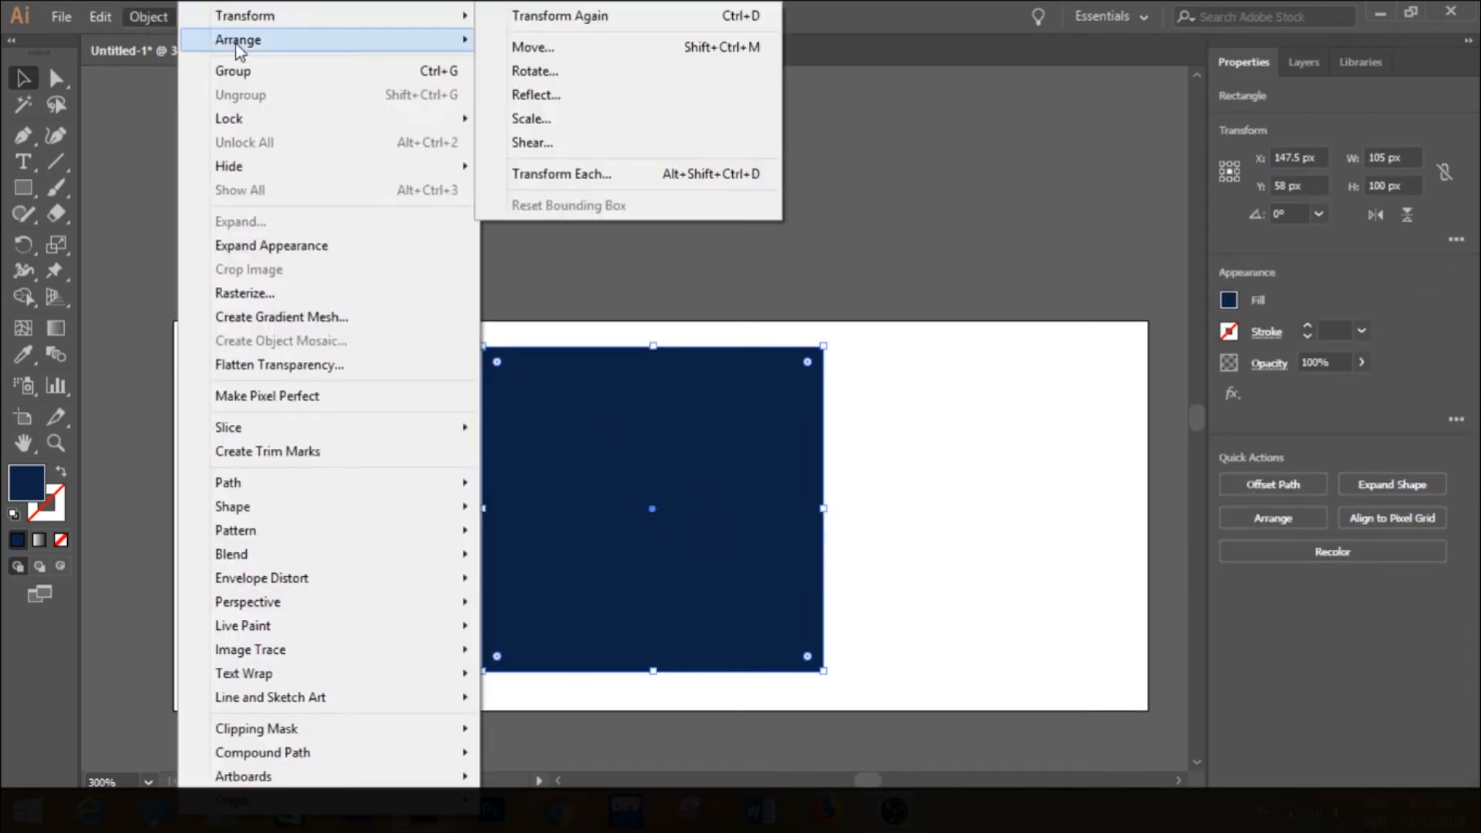
{"action": "mouse_move", "coordinate": [263, 484]}
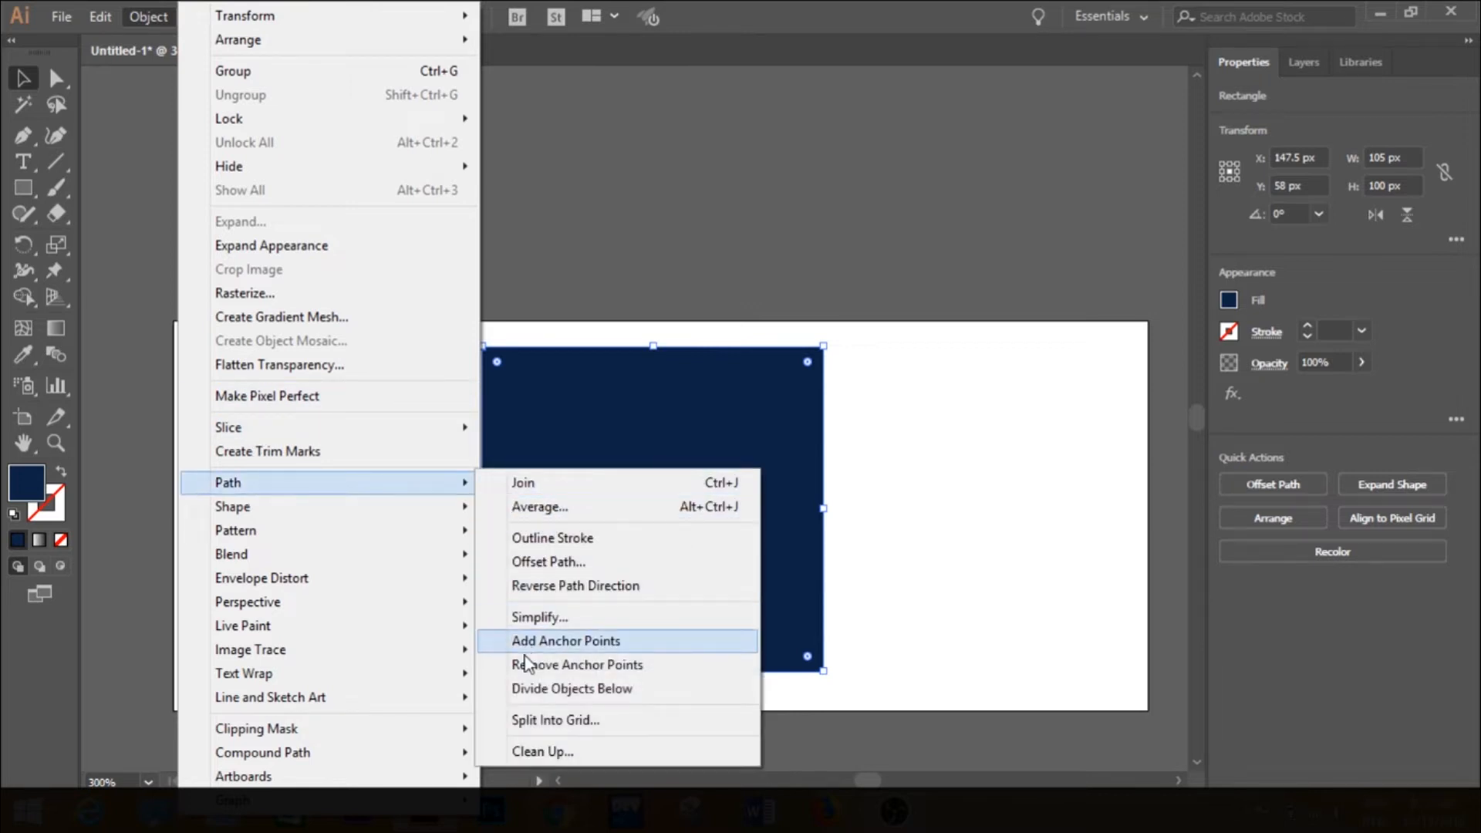
{"action": "left_click", "coordinate": [544, 718]}
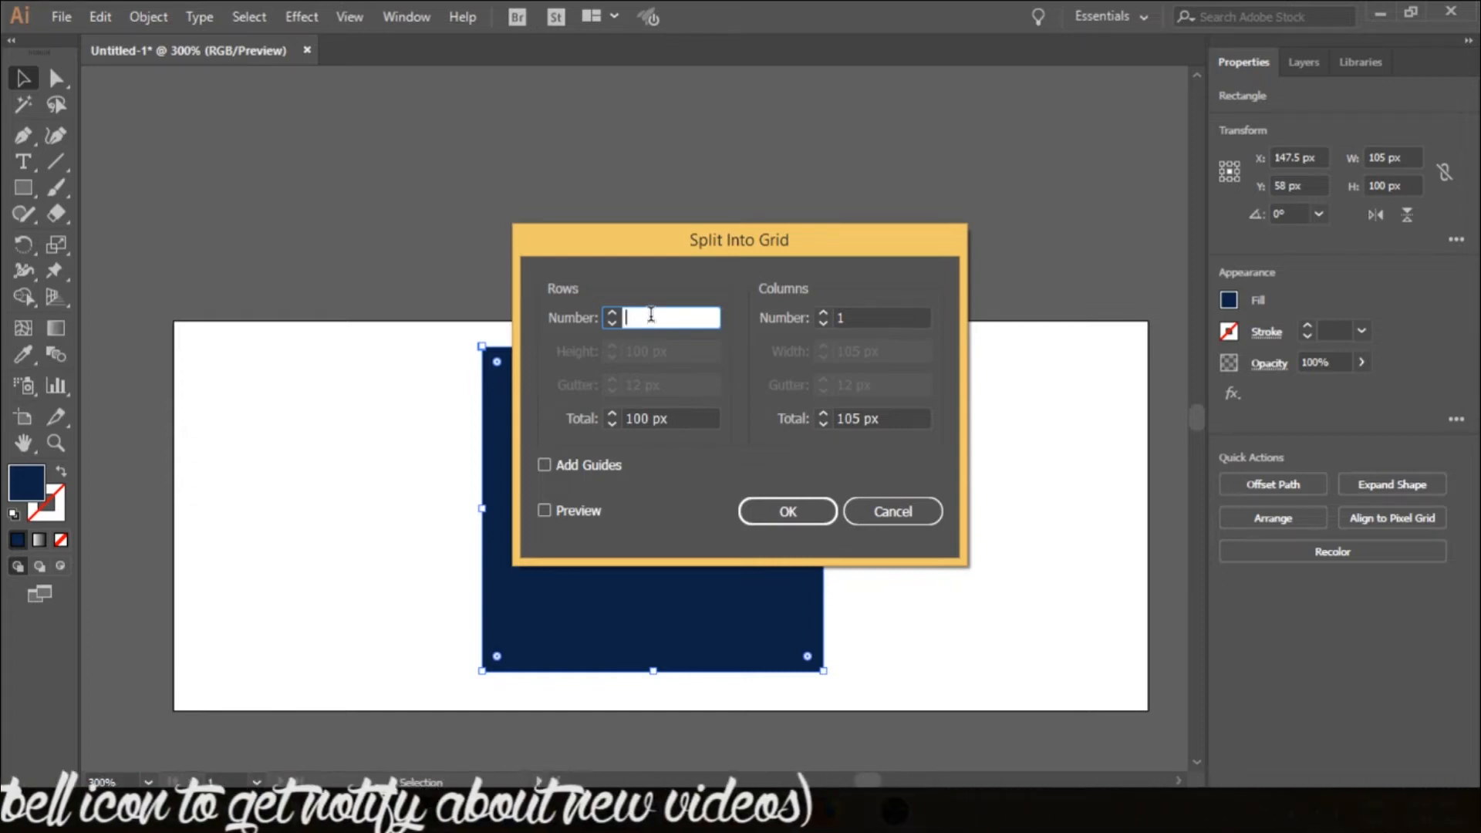
{"action": "type", "text": "8"}
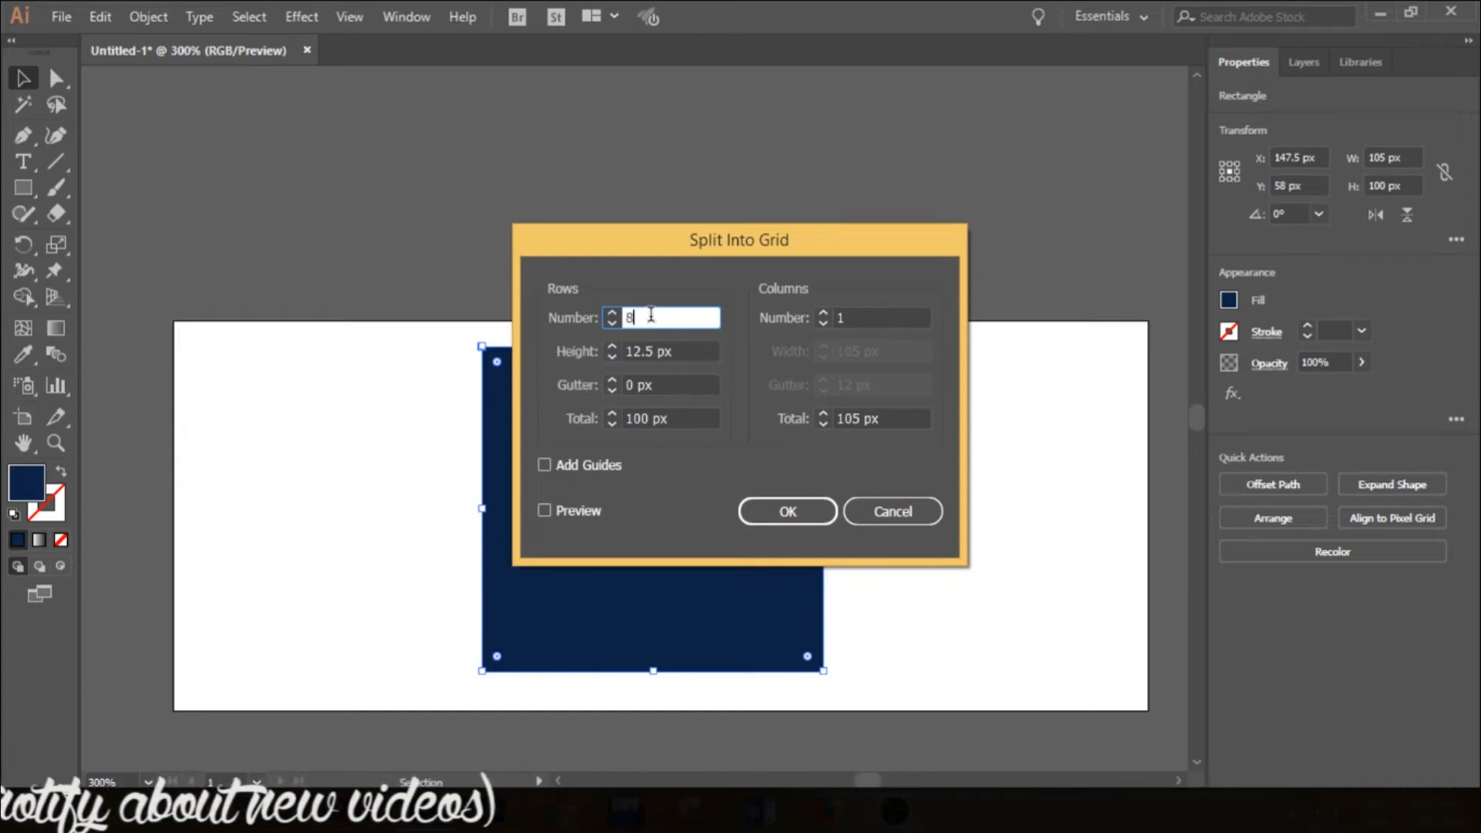
{"action": "left_click", "coordinate": [544, 464]}
{"action": "left_click", "coordinate": [546, 511]}
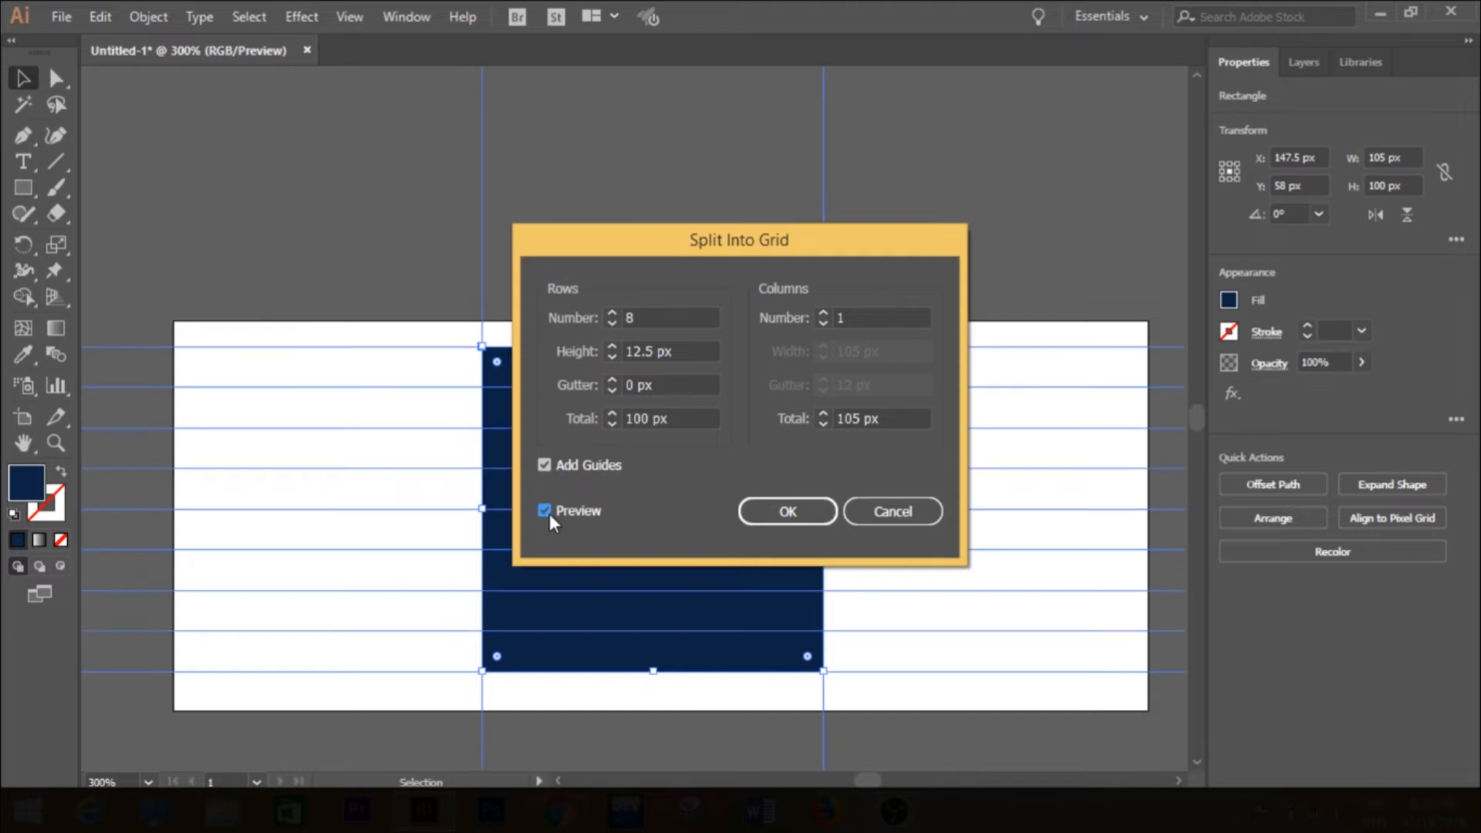
{"action": "left_click", "coordinate": [815, 510]}
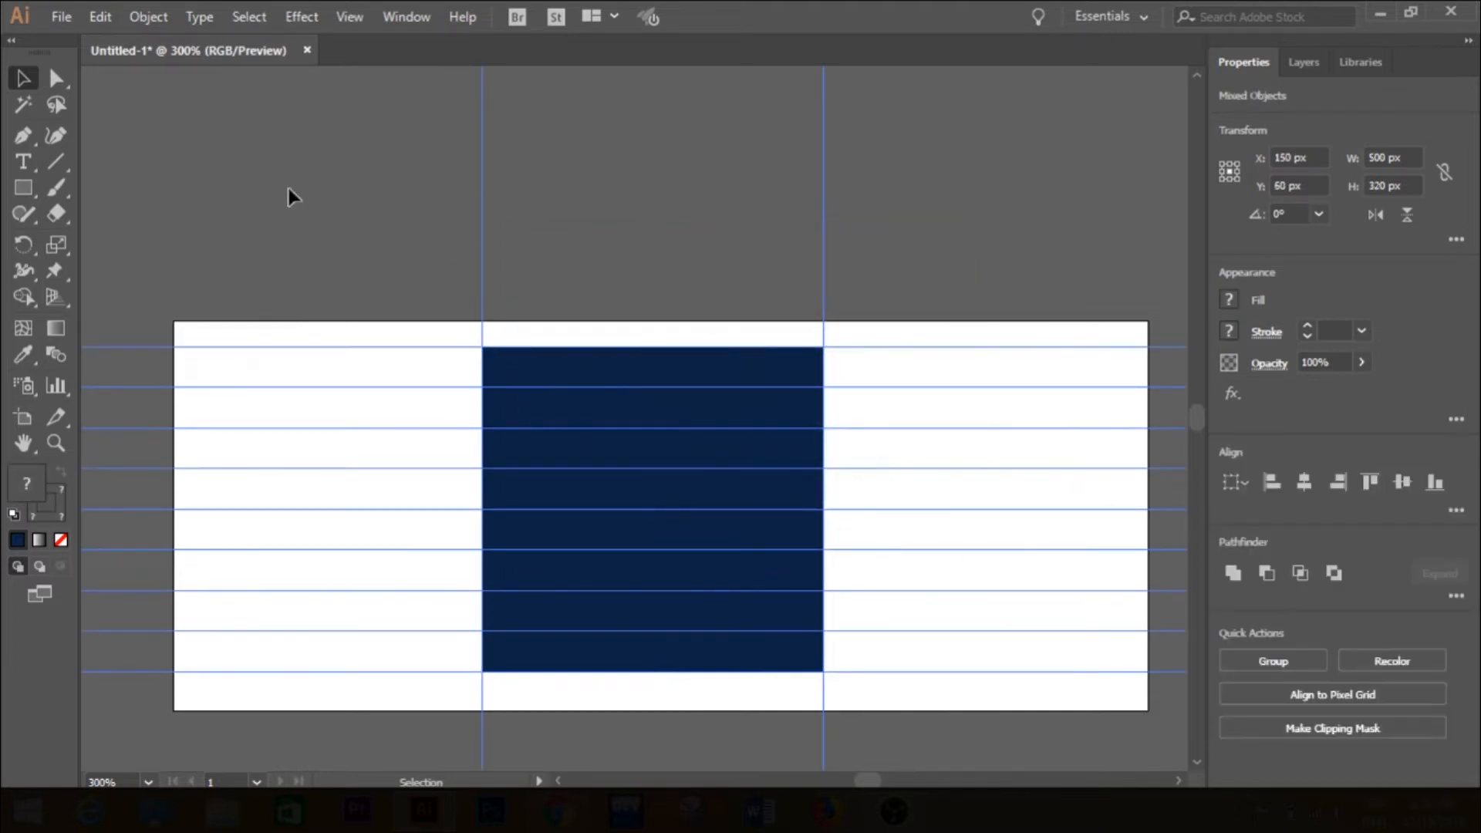
- Add a point text object reading "N" above the artboard
{"action": "left_click", "coordinate": [27, 165]}
{"action": "left_click", "coordinate": [94, 164]}
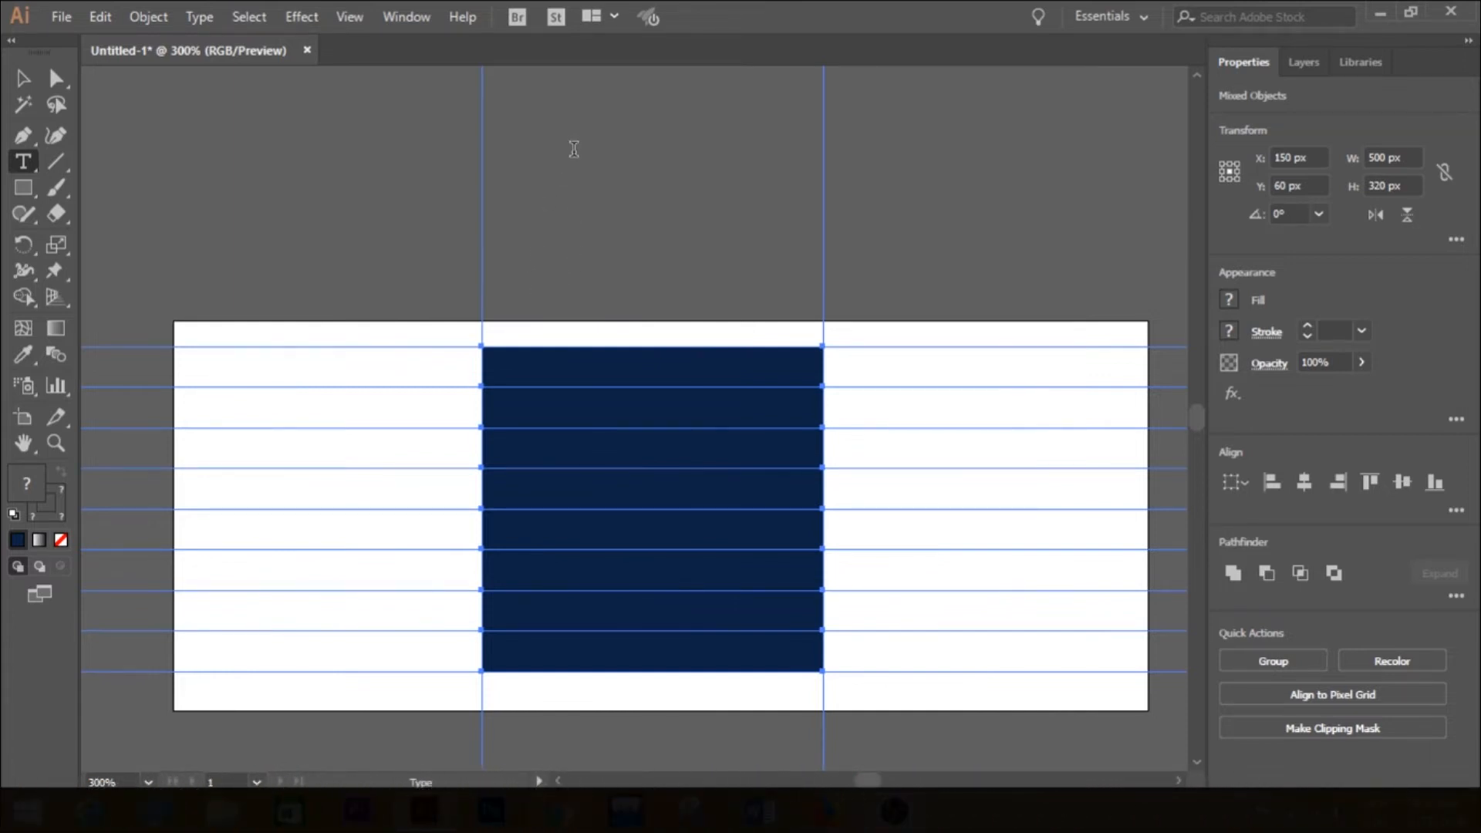
{"action": "left_click", "coordinate": [579, 222]}
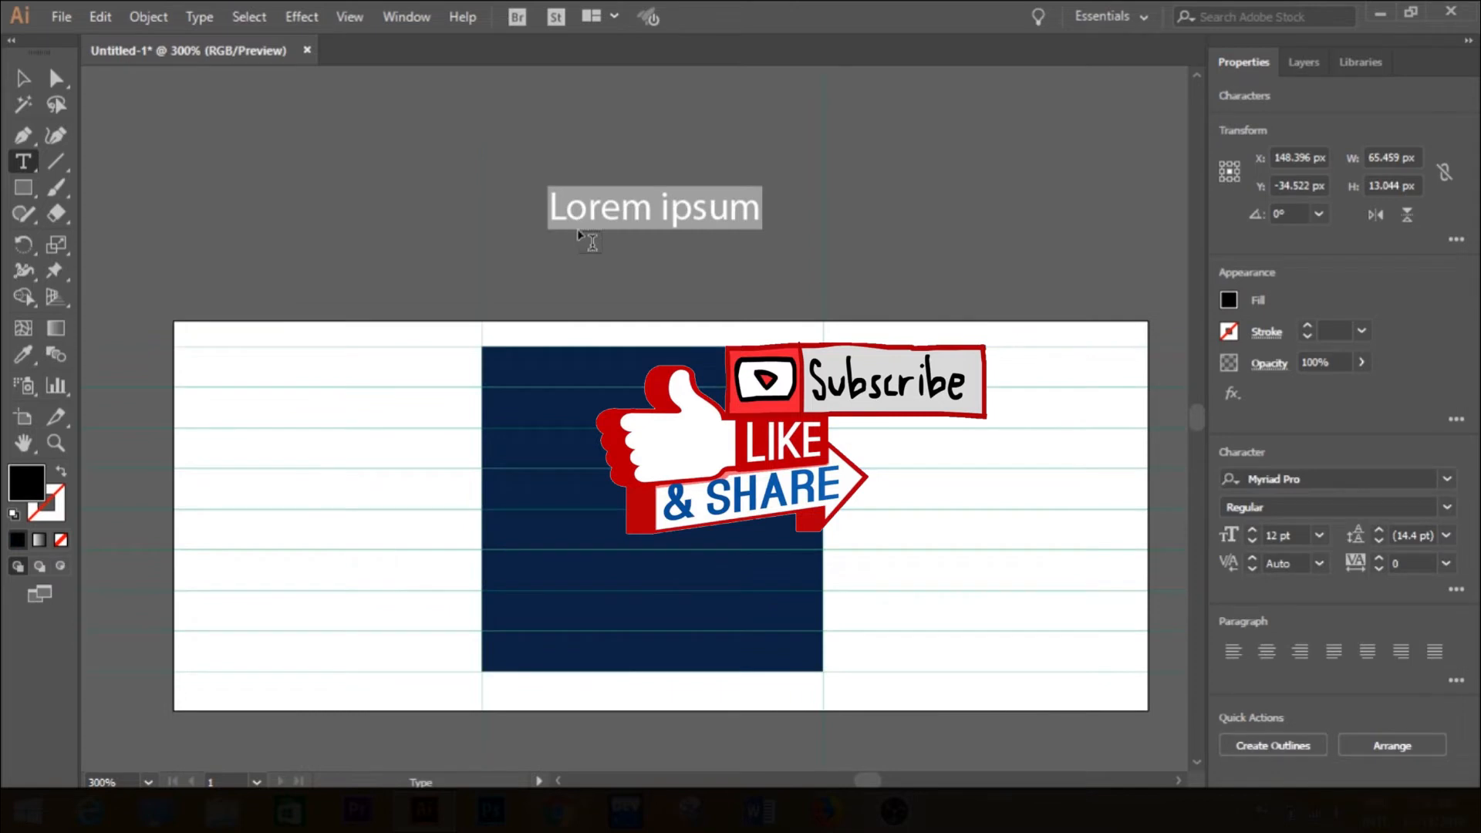
{"action": "key", "text": "BackSpace"}
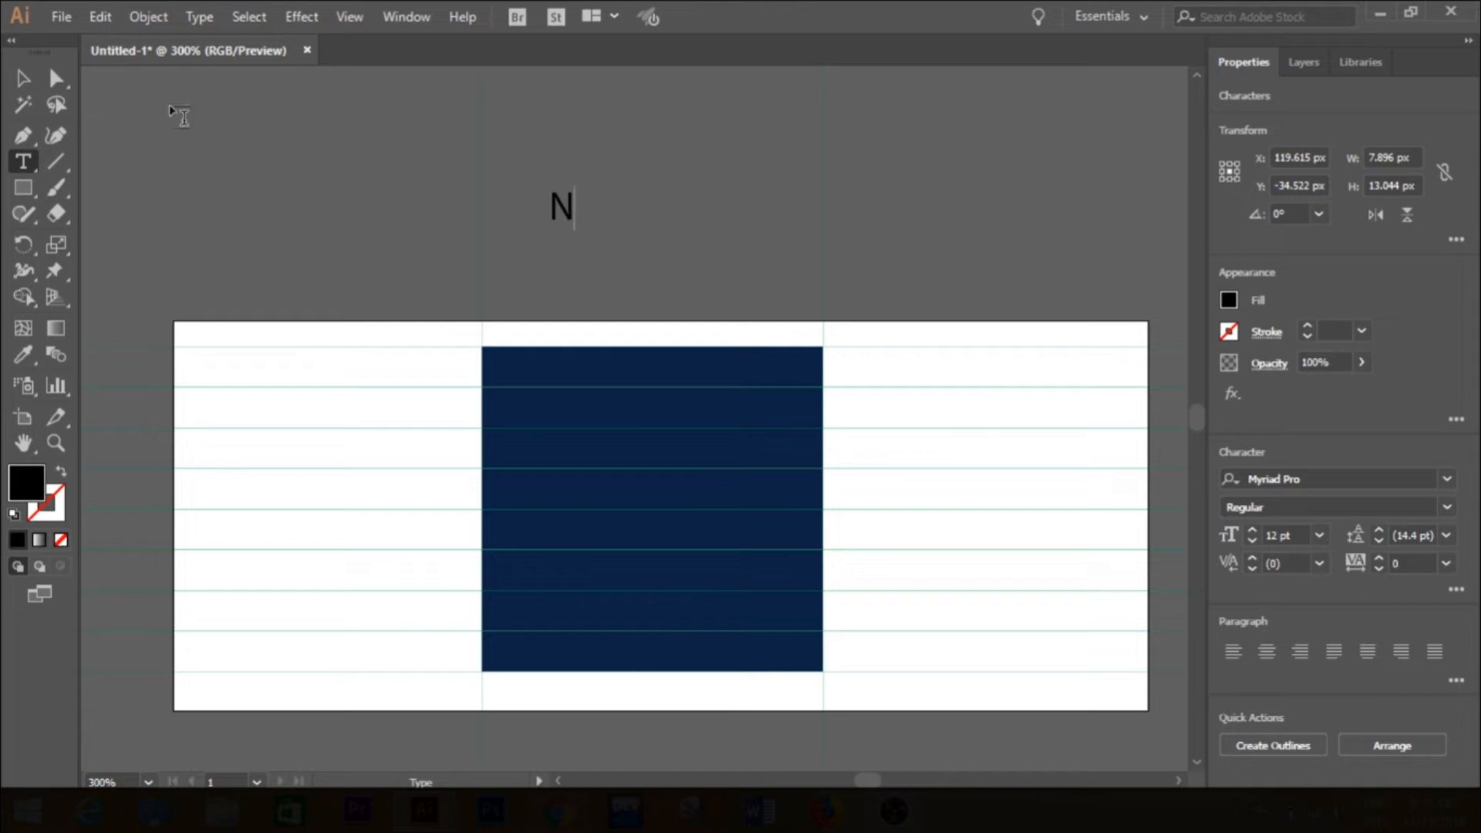
{"action": "key", "text": "Escape"}
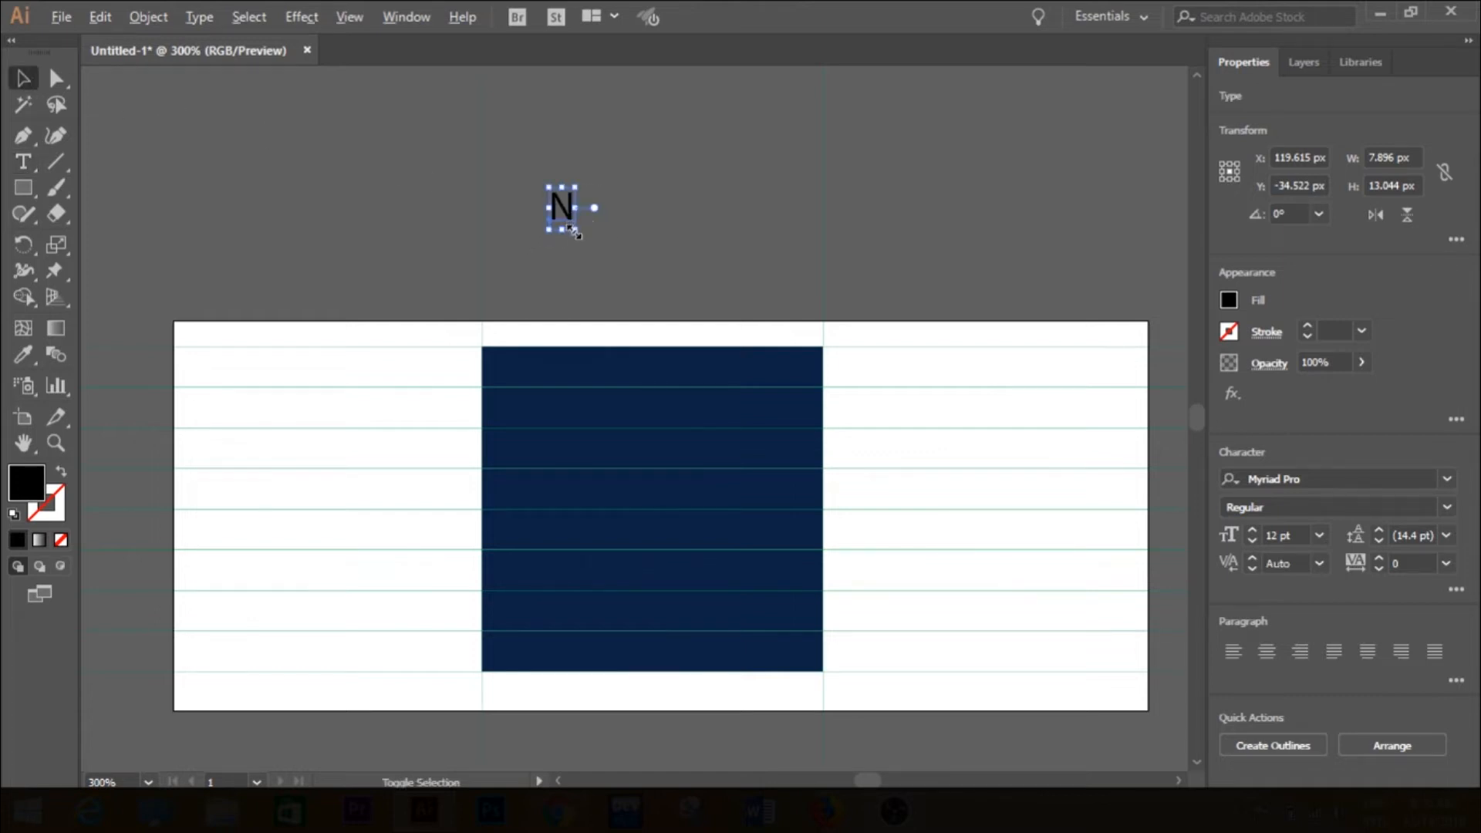
- Enlarge the letter N to about 135 pt and position it over the dark blue square
{"action": "left_click_drag", "start_coordinate": [571, 229], "coordinate": [836, 403]}
{"action": "left_click_drag", "start_coordinate": [522, 138], "coordinate": [608, 433]}
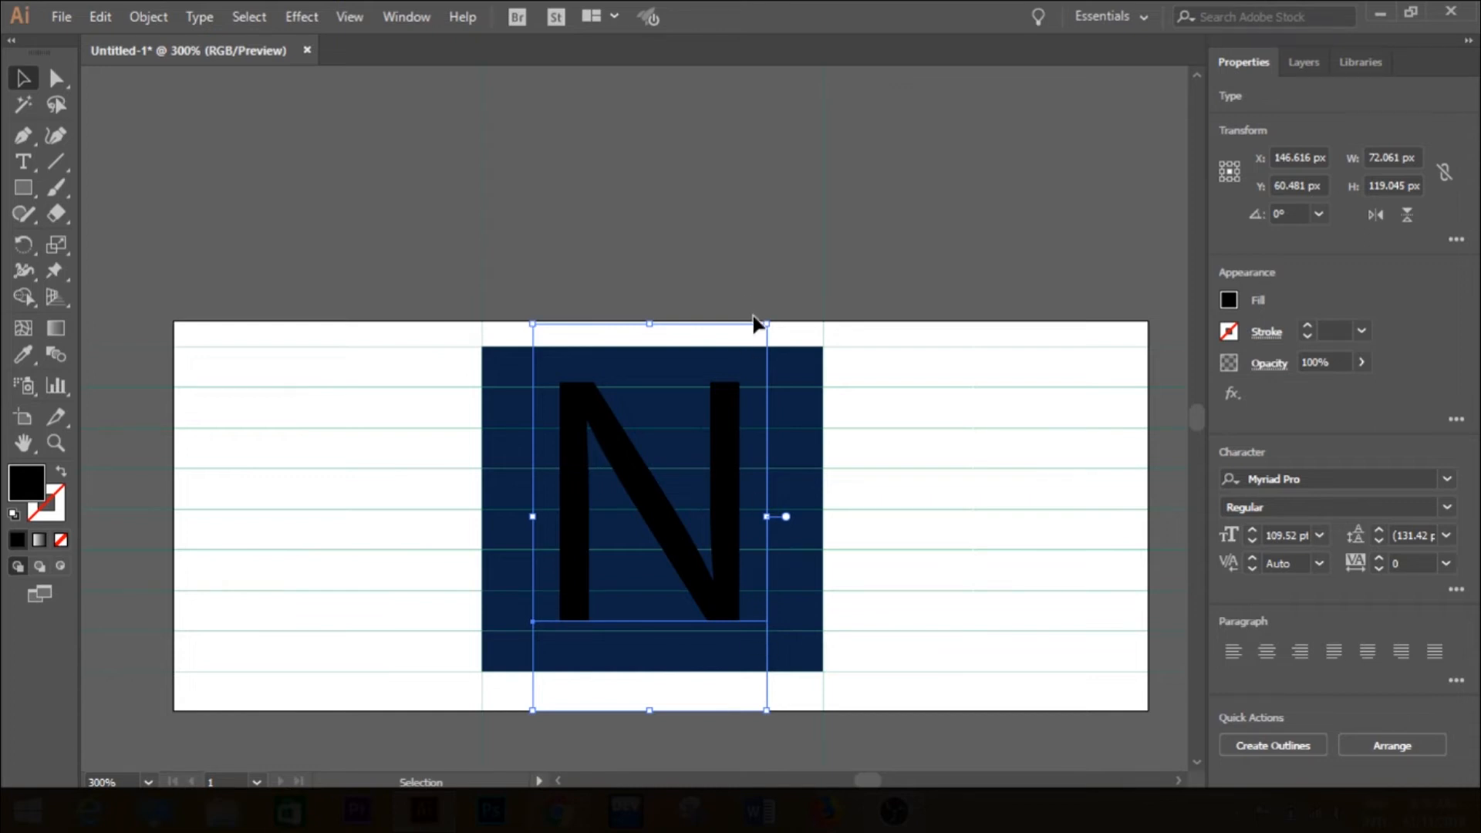
{"action": "left_click_drag", "start_coordinate": [779, 306], "coordinate": [794, 278]}
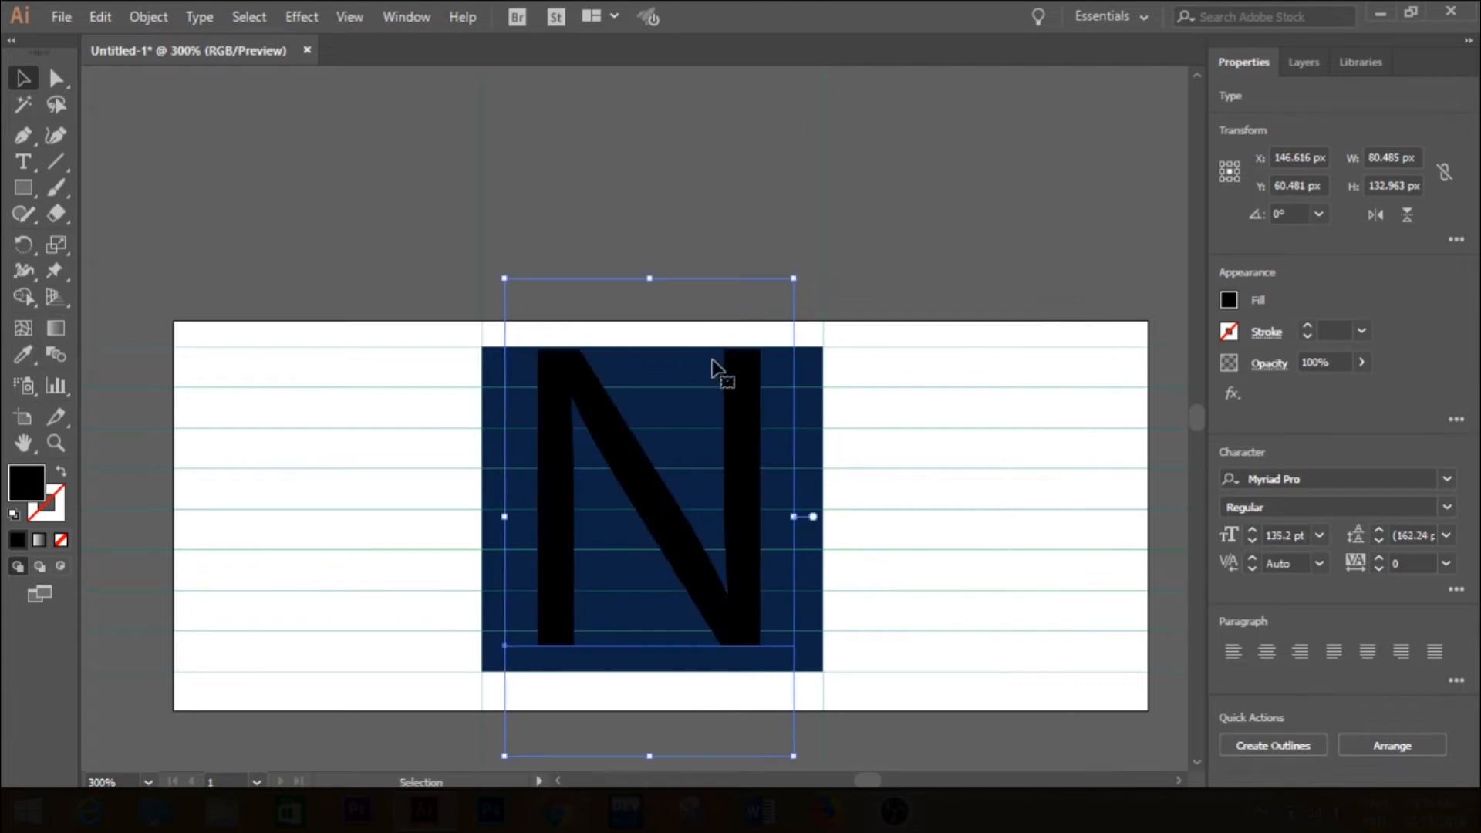
{"action": "left_click_drag", "start_coordinate": [610, 420], "coordinate": [620, 439]}
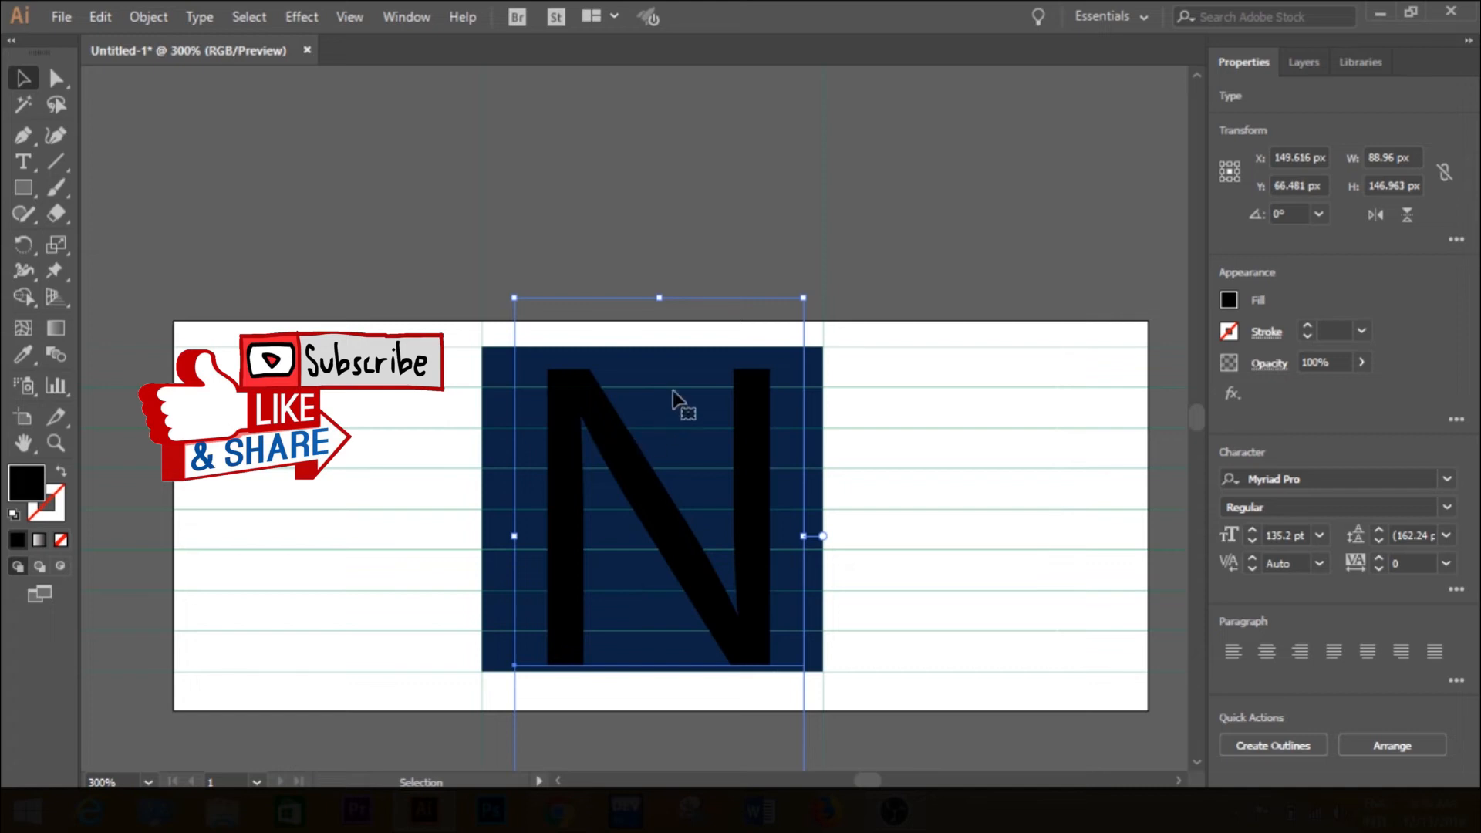
{"action": "left_click_drag", "start_coordinate": [672, 538], "coordinate": [677, 529]}
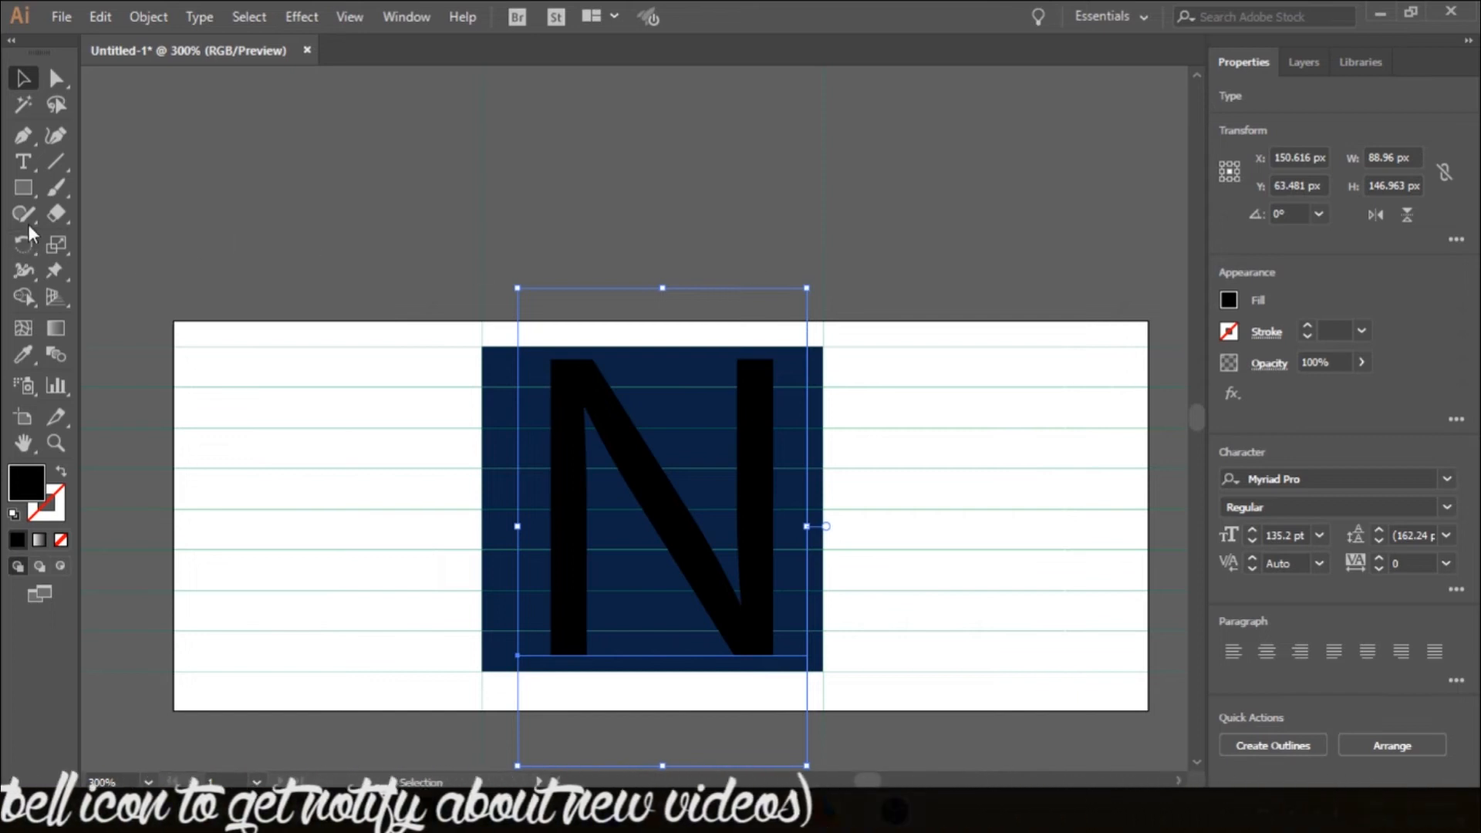
- Change the font of the letter N to Scorched Earth
{"action": "left_click", "coordinate": [23, 162]}
{"action": "left_click", "coordinate": [594, 560]}
{"action": "key", "text": "ctrl+a"}
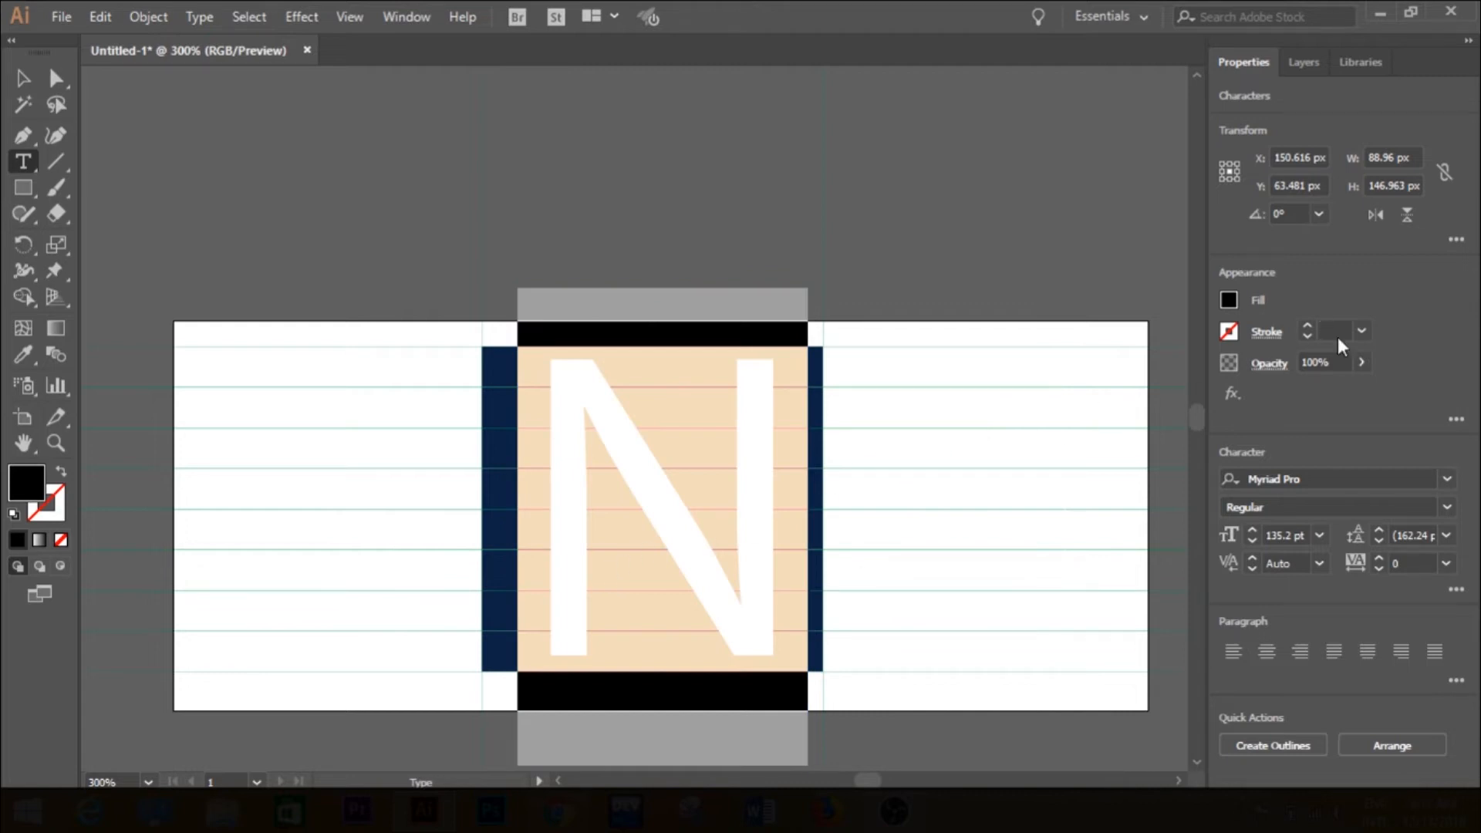
{"action": "left_click", "coordinate": [1317, 476]}
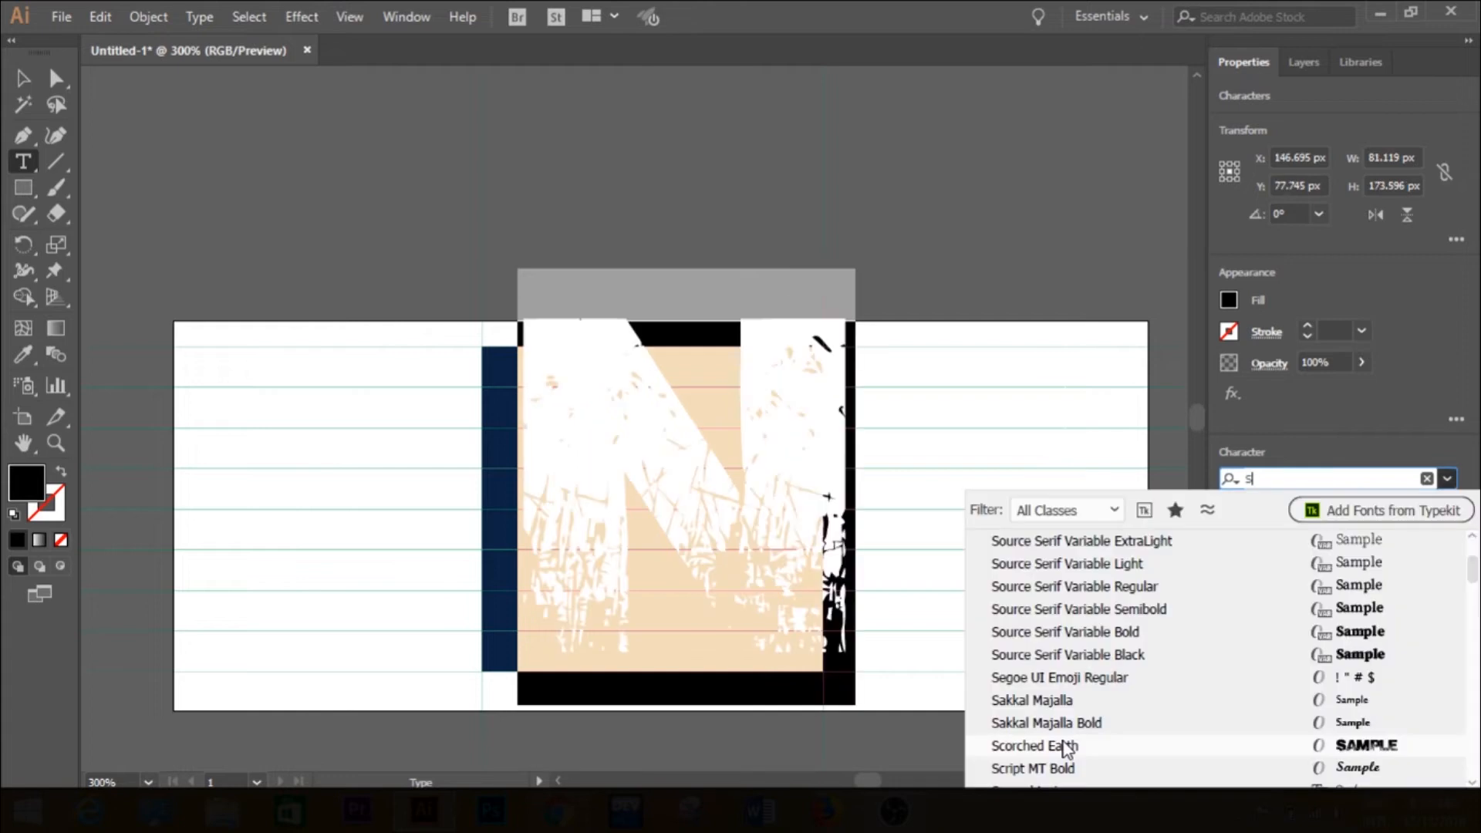
{"action": "left_click", "coordinate": [1063, 745]}
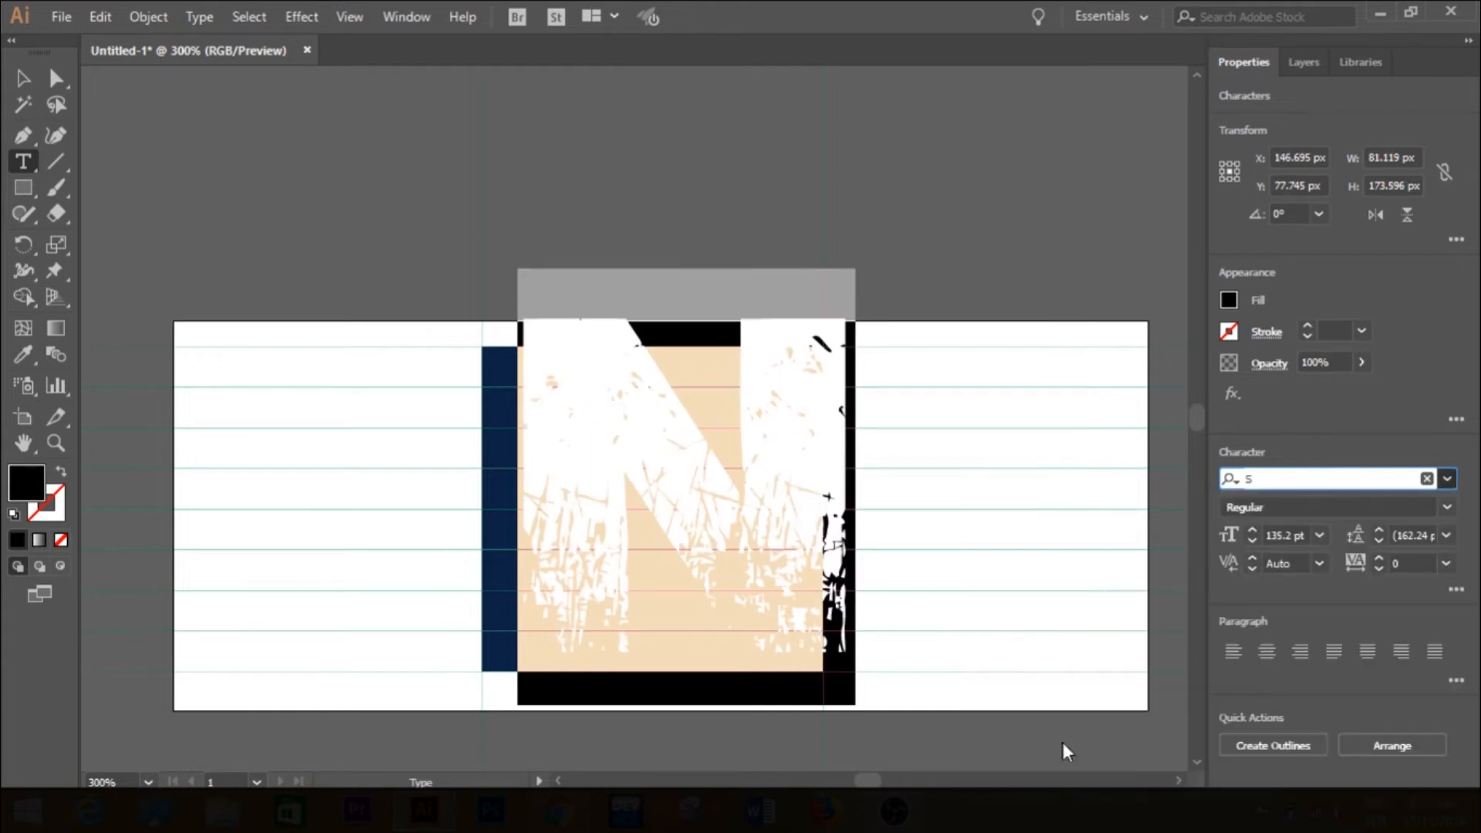
{"action": "left_click", "coordinate": [840, 505]}
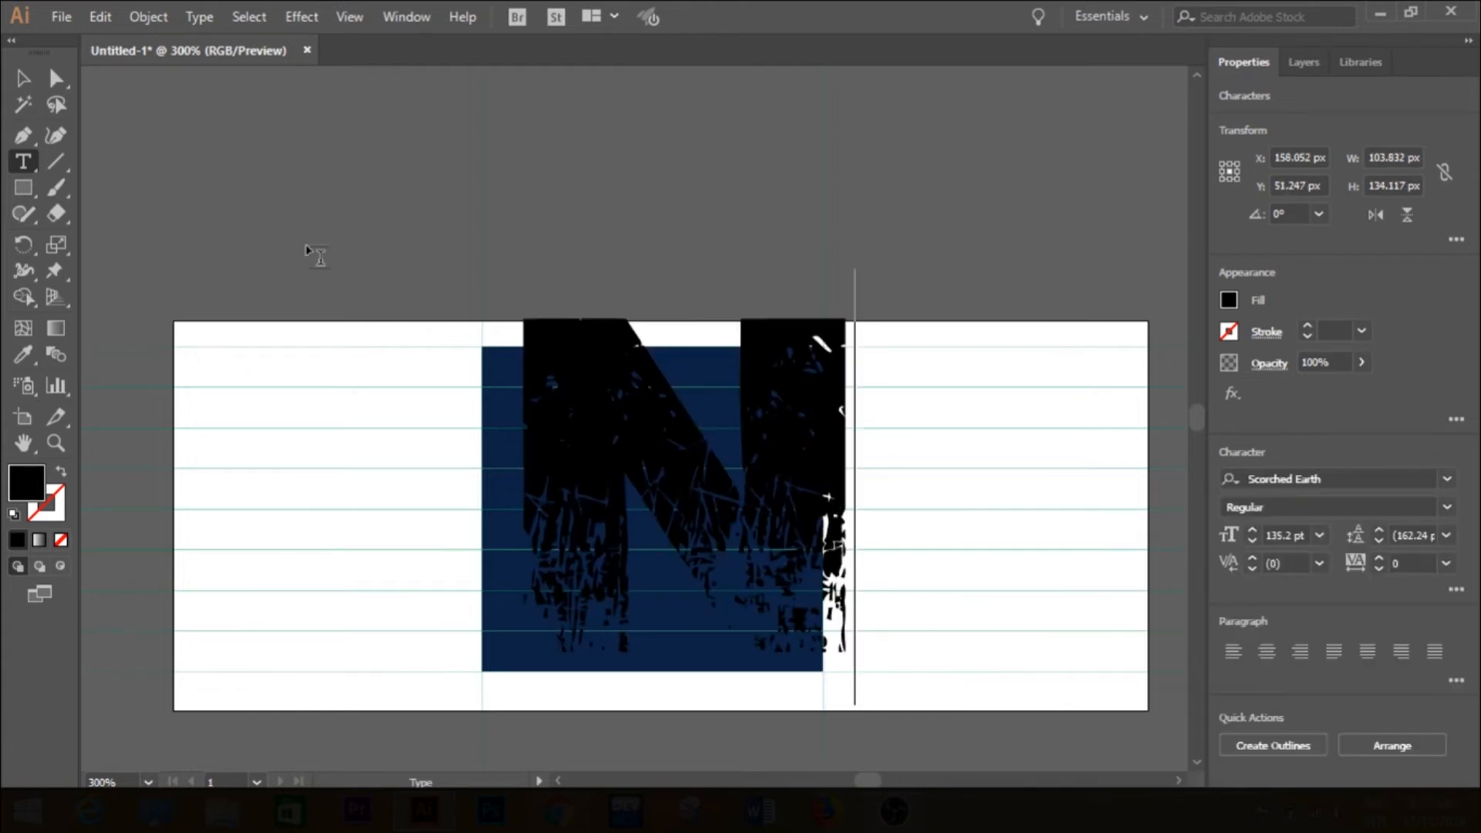
- Scale the letter N down to about 109 pt and nudge it left and slightly down within the blue square
{"action": "left_click", "coordinate": [23, 77]}
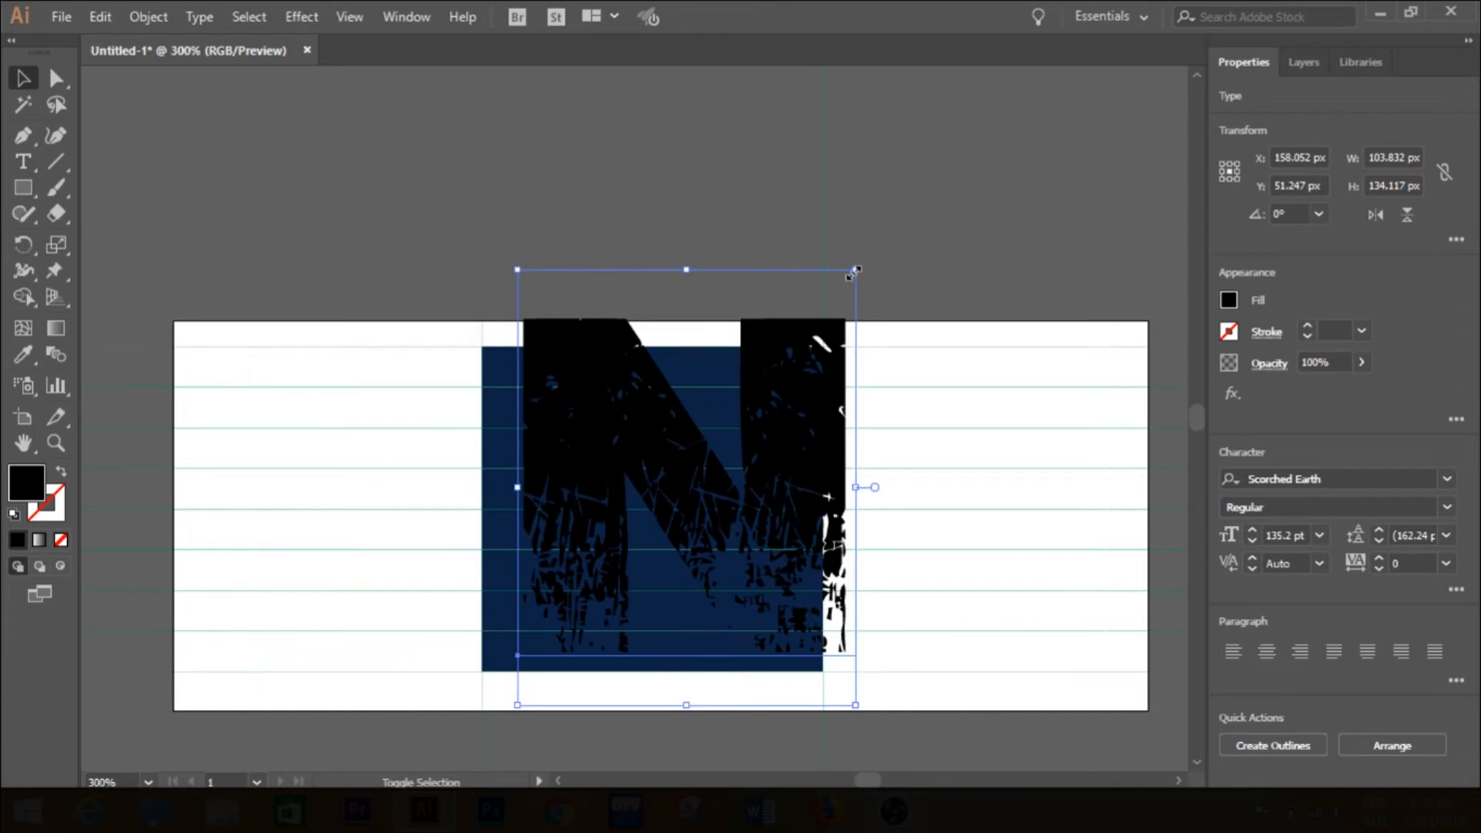
{"action": "left_click_drag", "start_coordinate": [855, 270], "coordinate": [822, 311]}
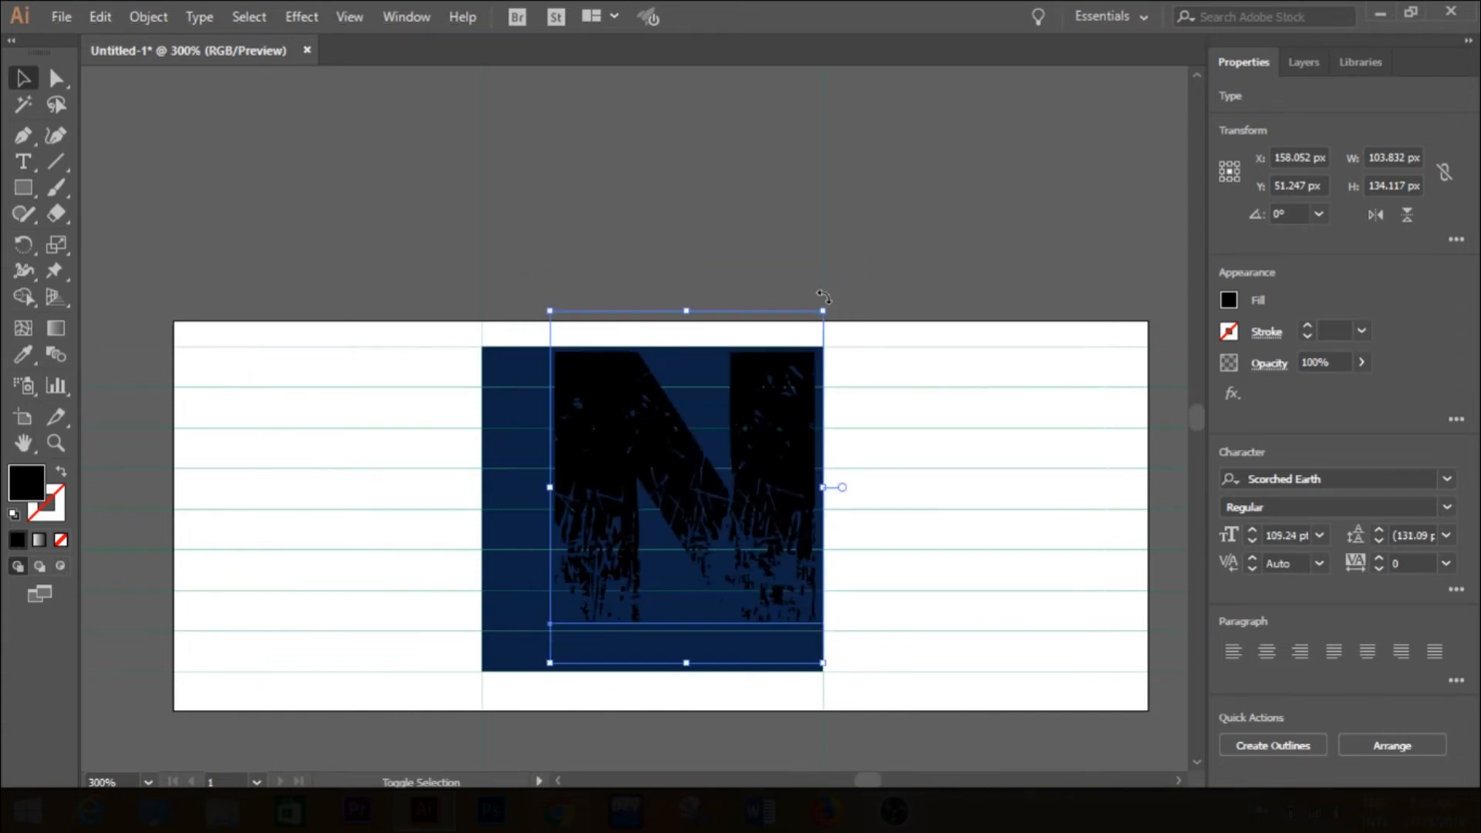
{"action": "key", "text": "Left"}
{"action": "key", "text": "Left"}
{"action": "key", "text": "Left"}
{"action": "key", "text": "Left"}
{"action": "key", "text": "Left"}
{"action": "key", "text": "Left"}
{"action": "key", "text": "Left"}
{"action": "key", "text": "Left"}
{"action": "key", "text": "Left"}
{"action": "key", "text": "Left"}
{"action": "key", "text": "Left"}
{"action": "key", "text": "Left"}
{"action": "key", "text": "Left"}
{"action": "key", "text": "Left"}
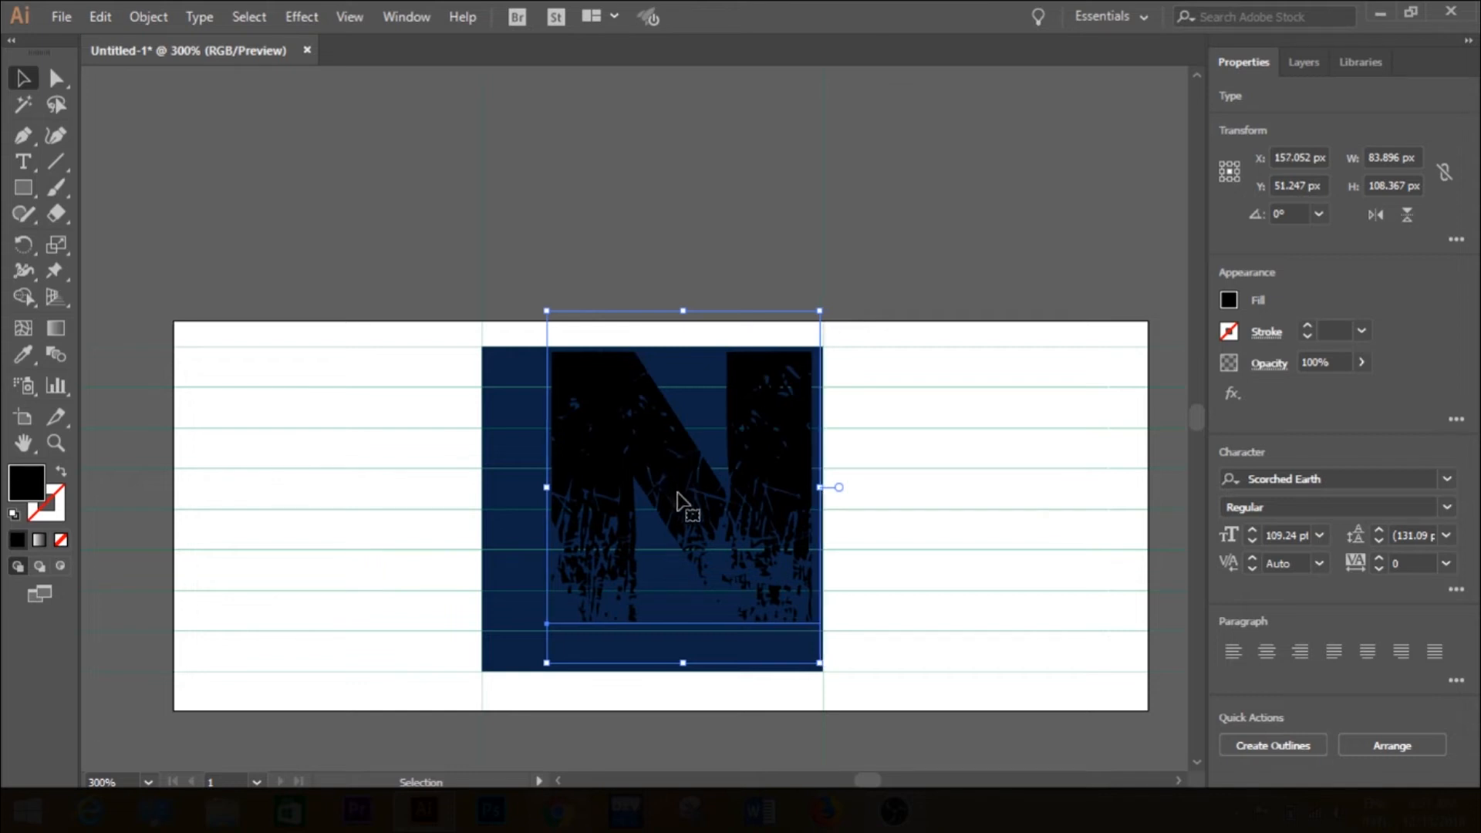
{"action": "key", "text": "Down"}
{"action": "key", "text": "Down"}
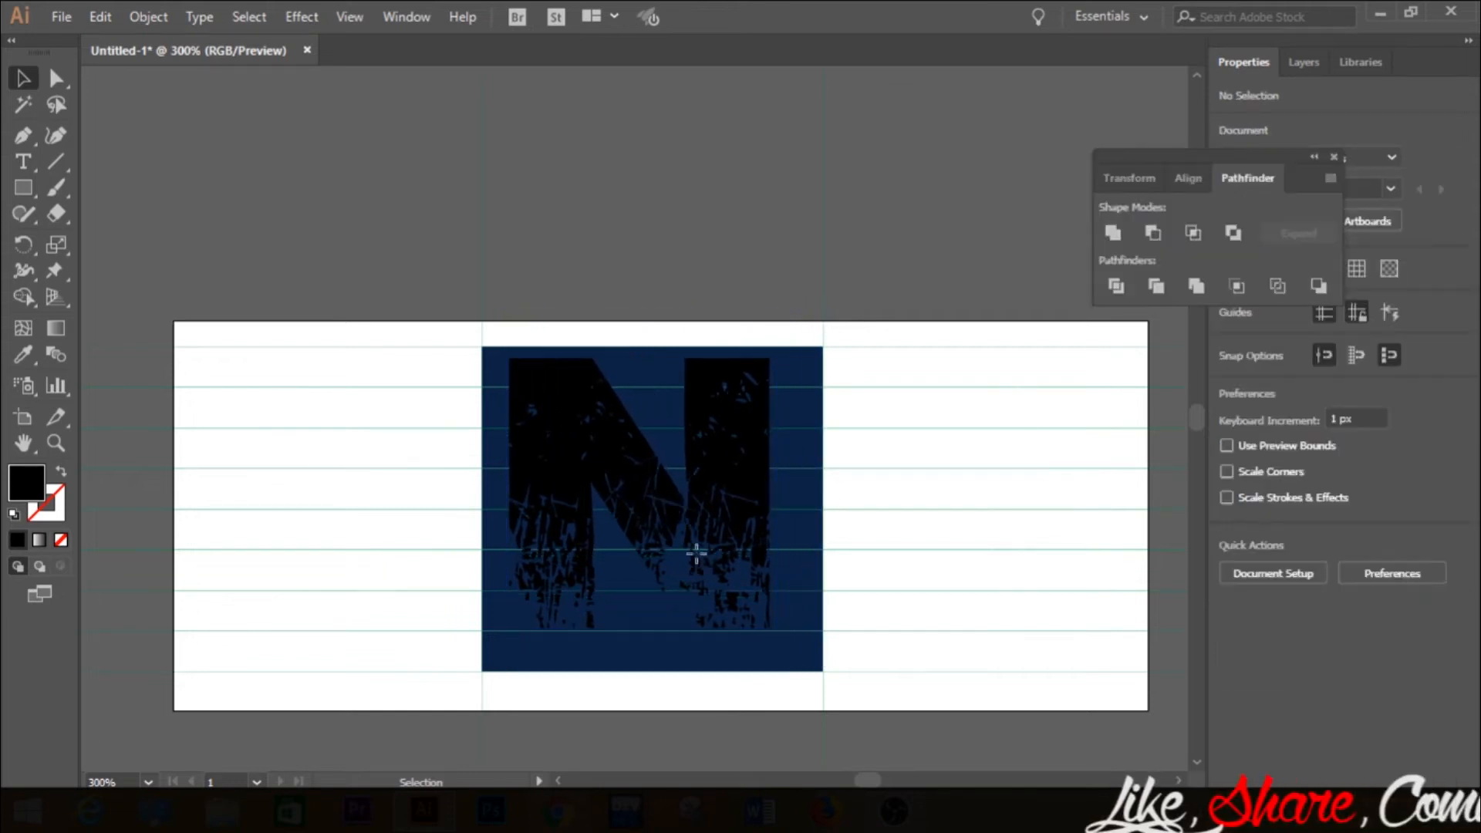
- Convert the letter N to outlines and swap its fill and stroke so it has only a black 1 pt outline
{"action": "left_click", "coordinate": [699, 558]}
{"action": "right_click", "coordinate": [708, 553]}
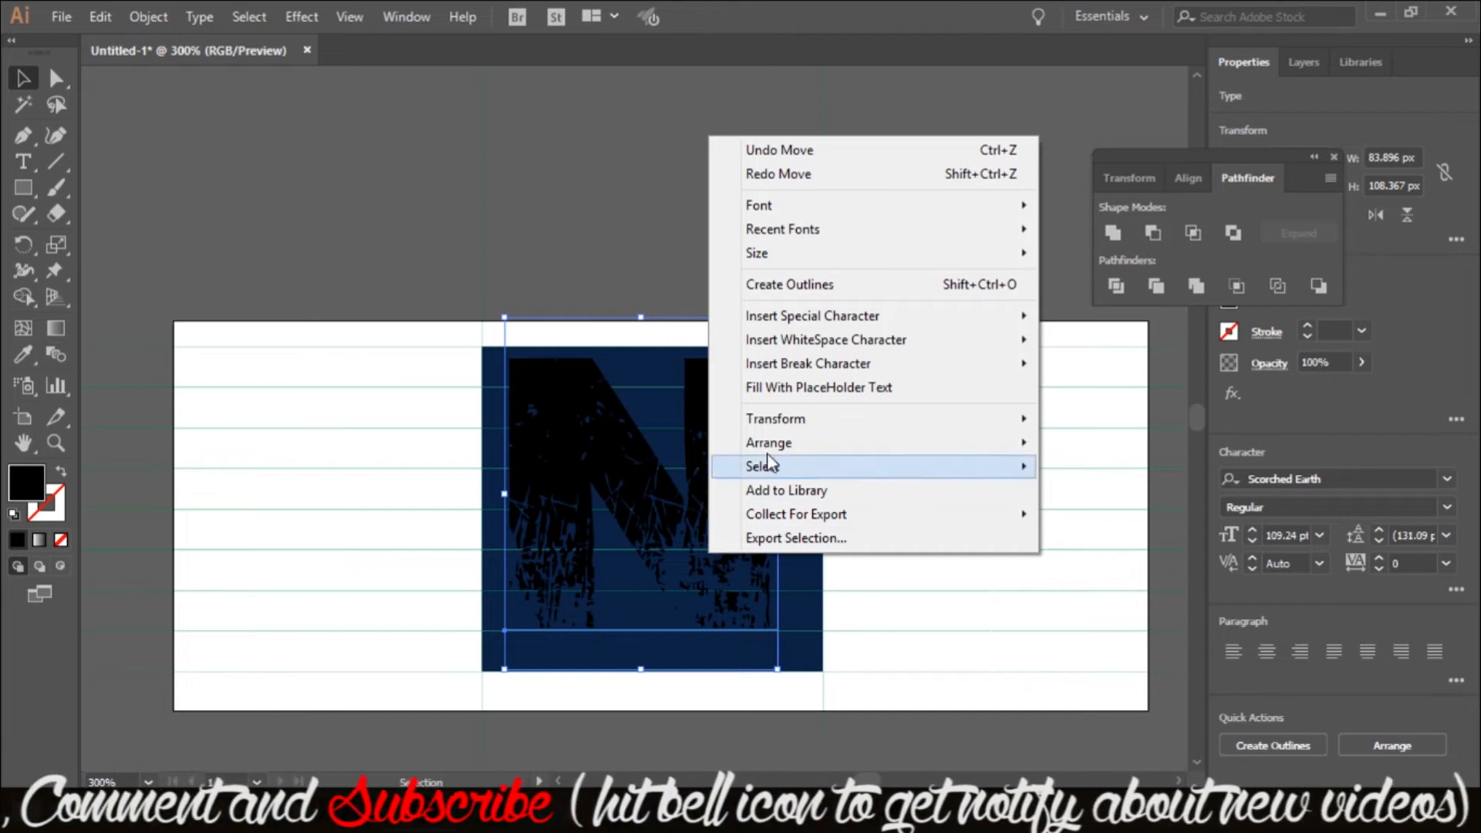
{"action": "left_click", "coordinate": [784, 285]}
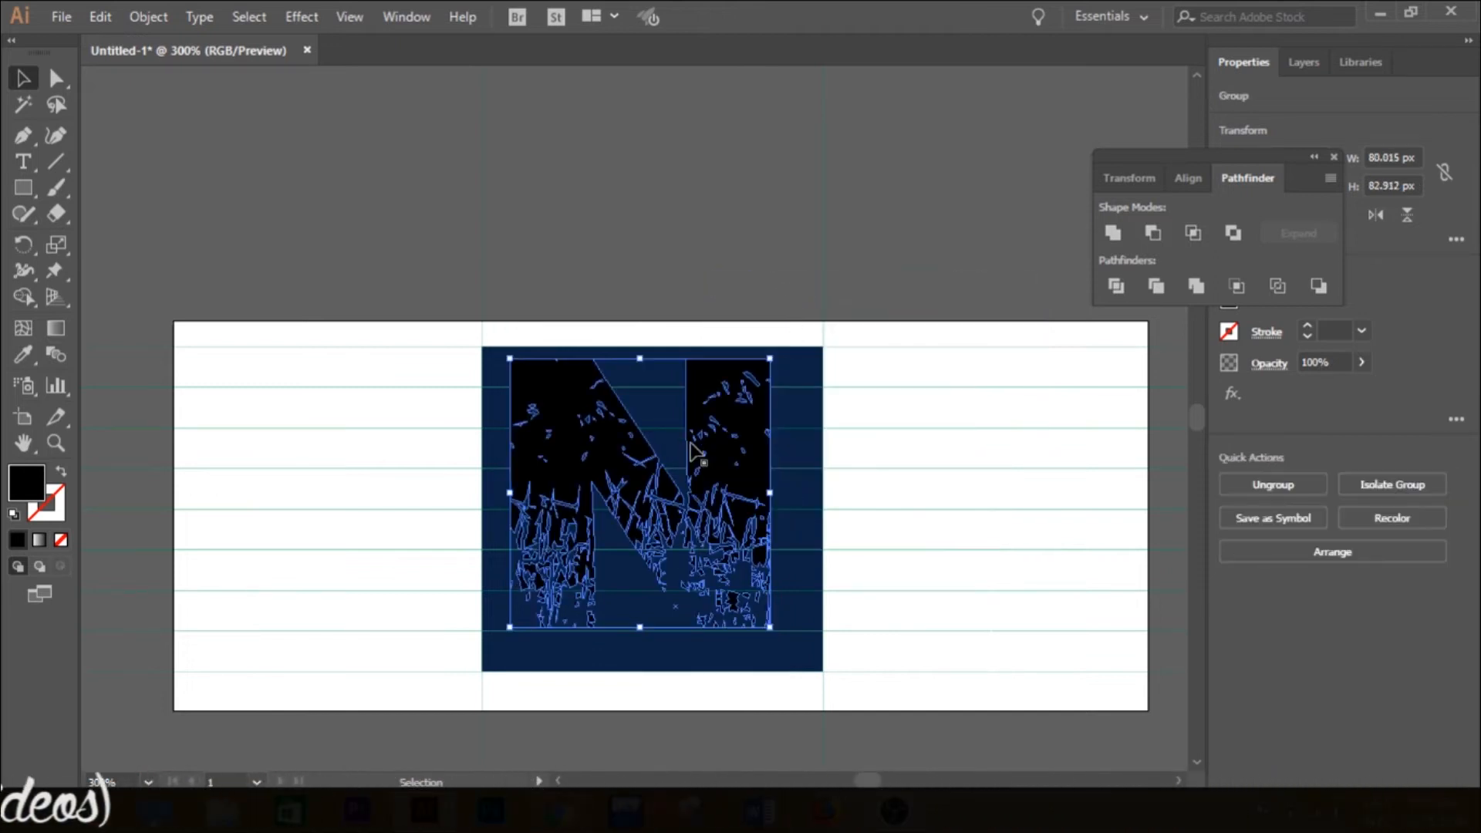
{"action": "left_click", "coordinate": [62, 473]}
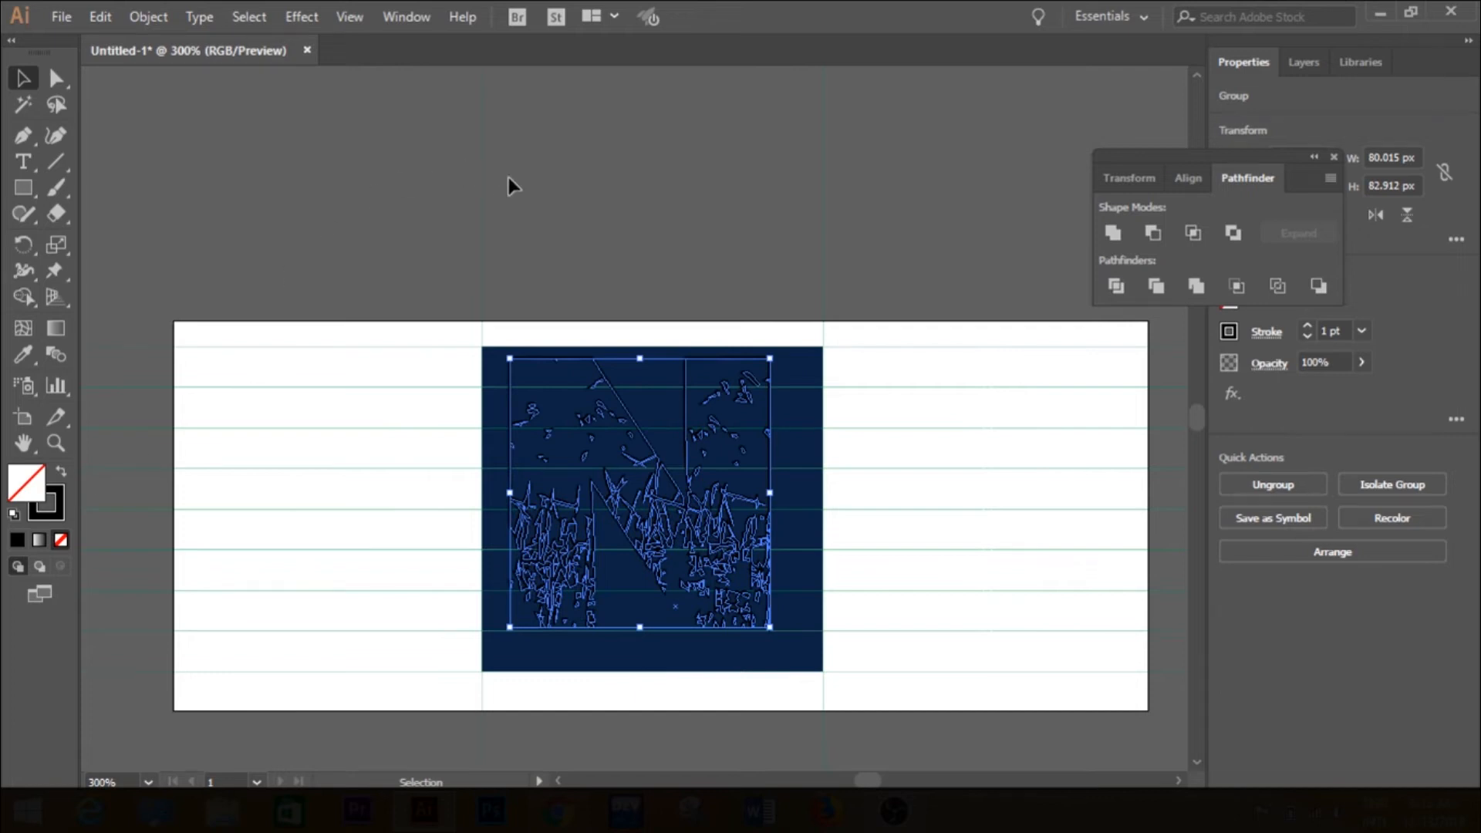
{"action": "left_click", "coordinate": [388, 226]}
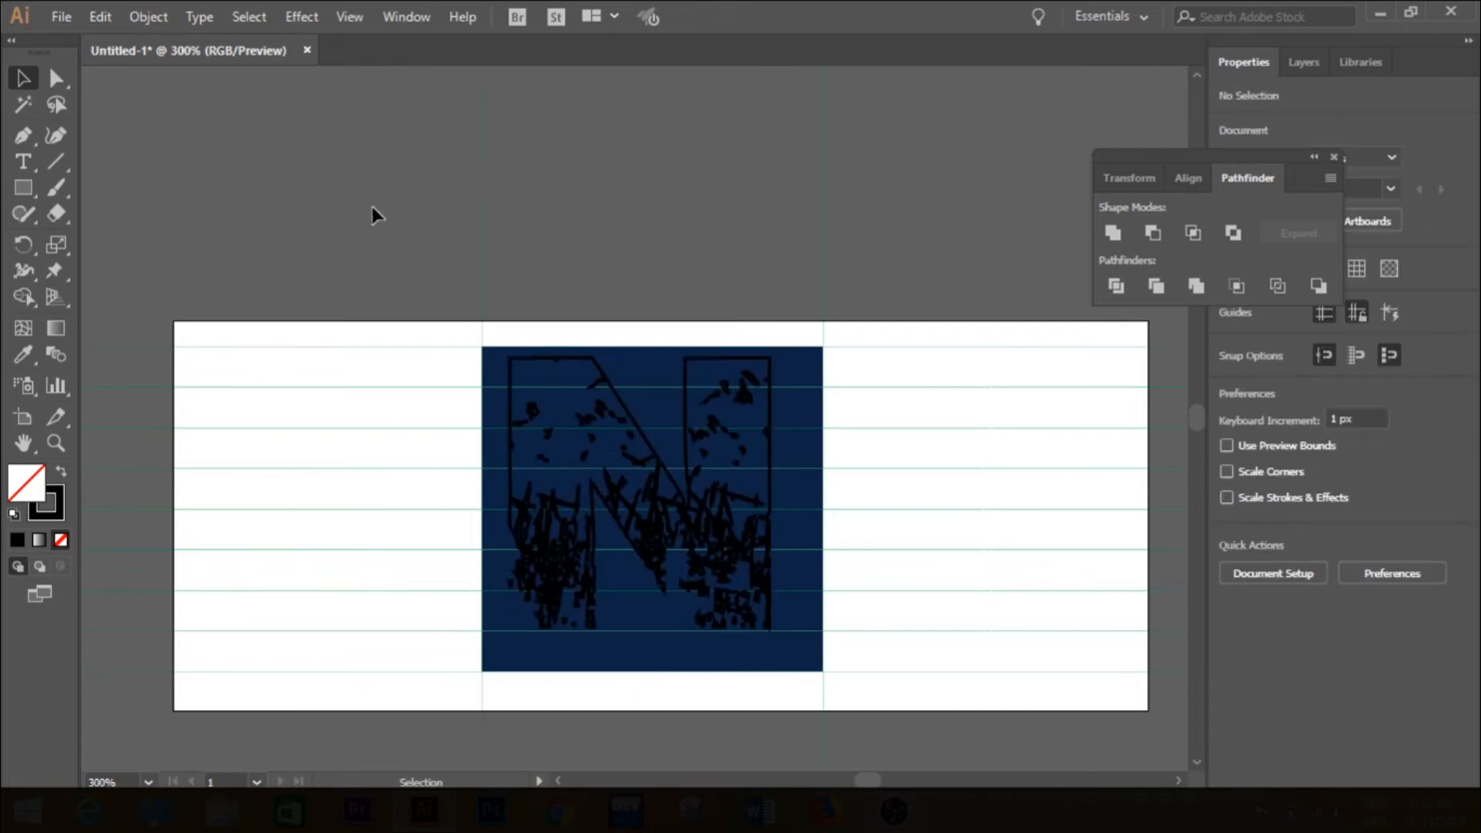
- Select all the artwork and guides and split them into separate pieces with the Pathfinder Divide operation
{"action": "key", "text": "ctrl+a"}
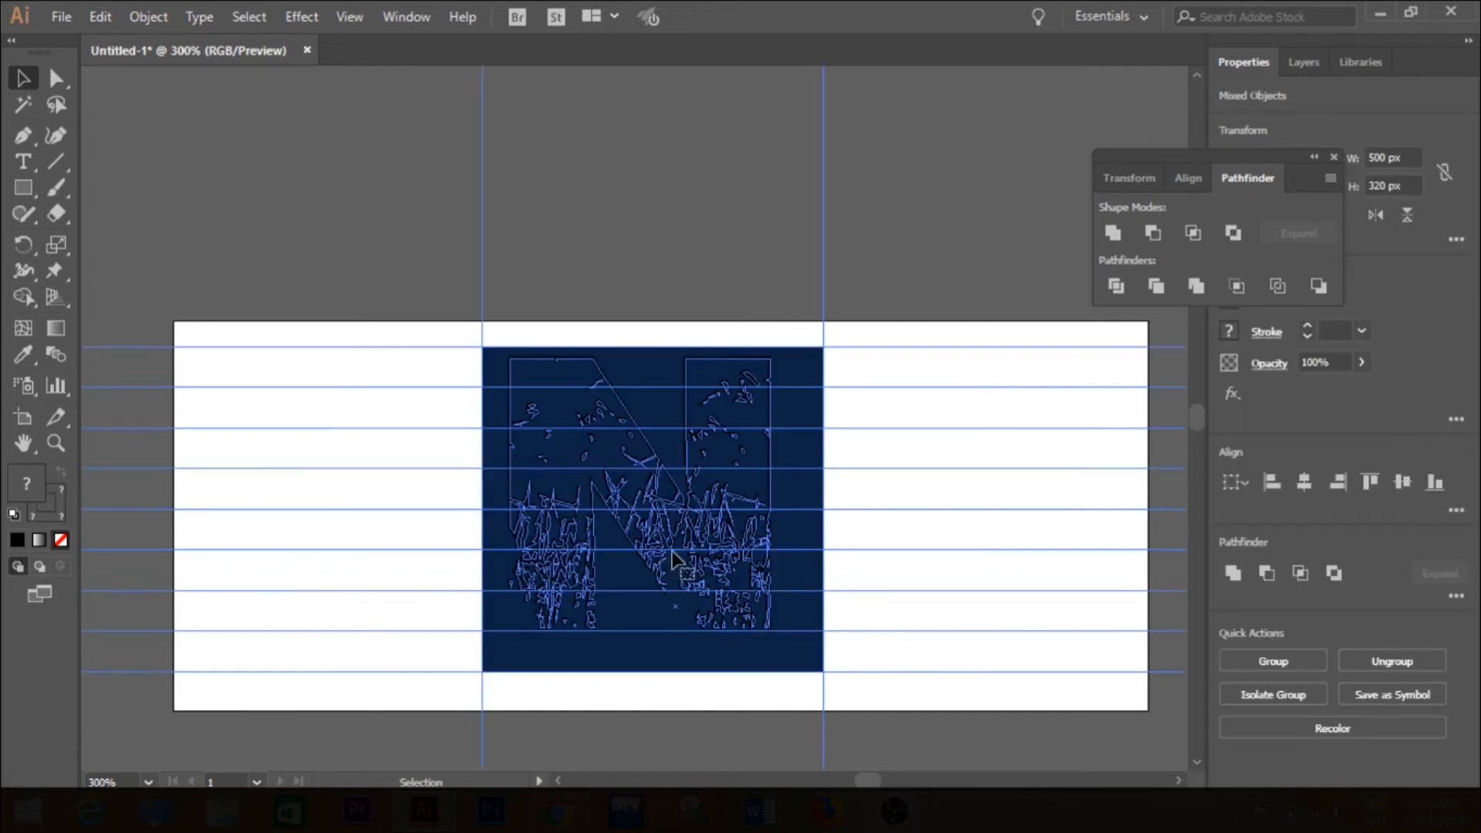
{"action": "left_click", "coordinate": [399, 11]}
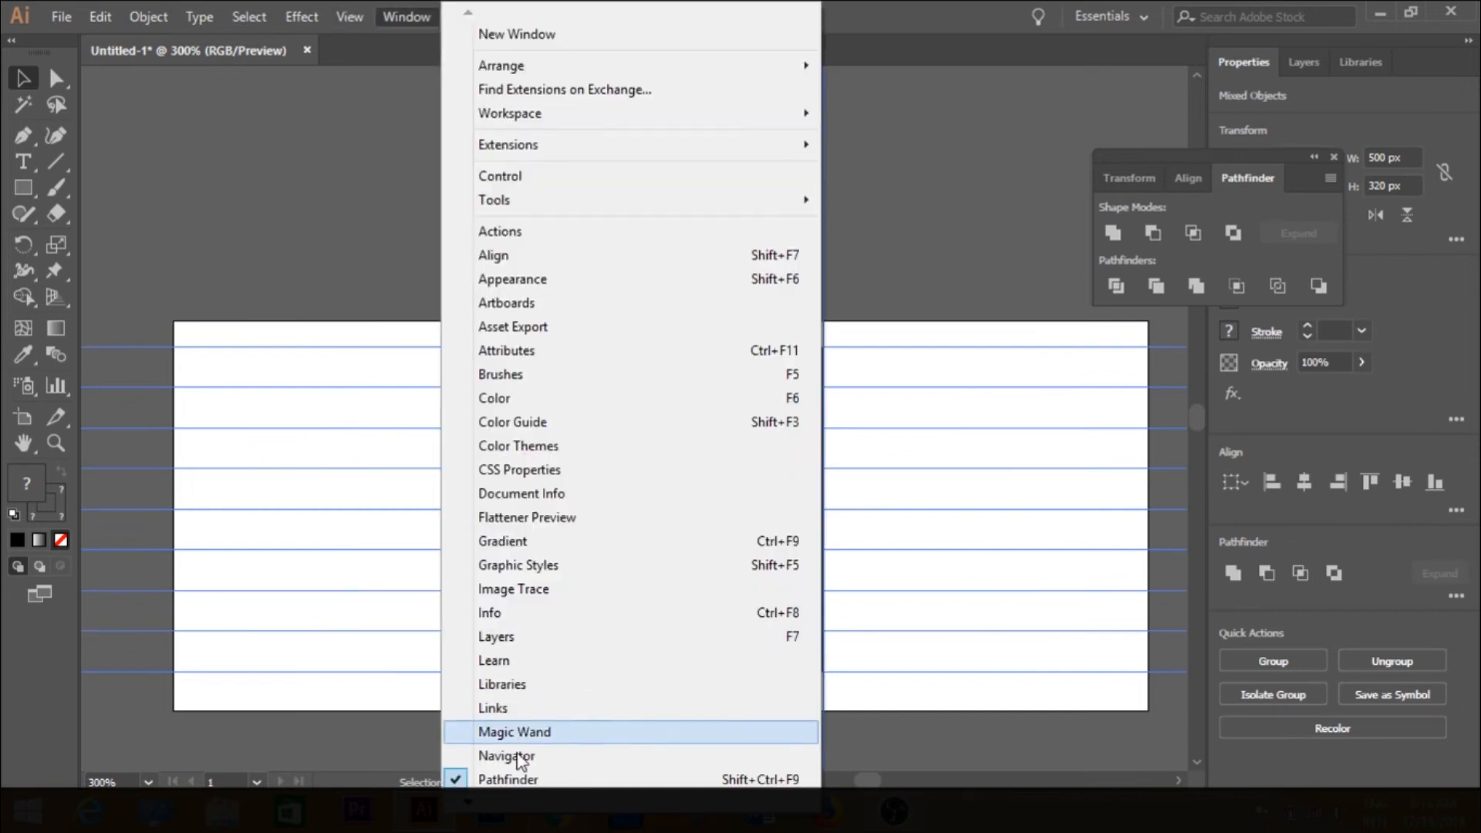
{"action": "left_click", "coordinate": [518, 781]}
{"action": "left_click", "coordinate": [409, 21]}
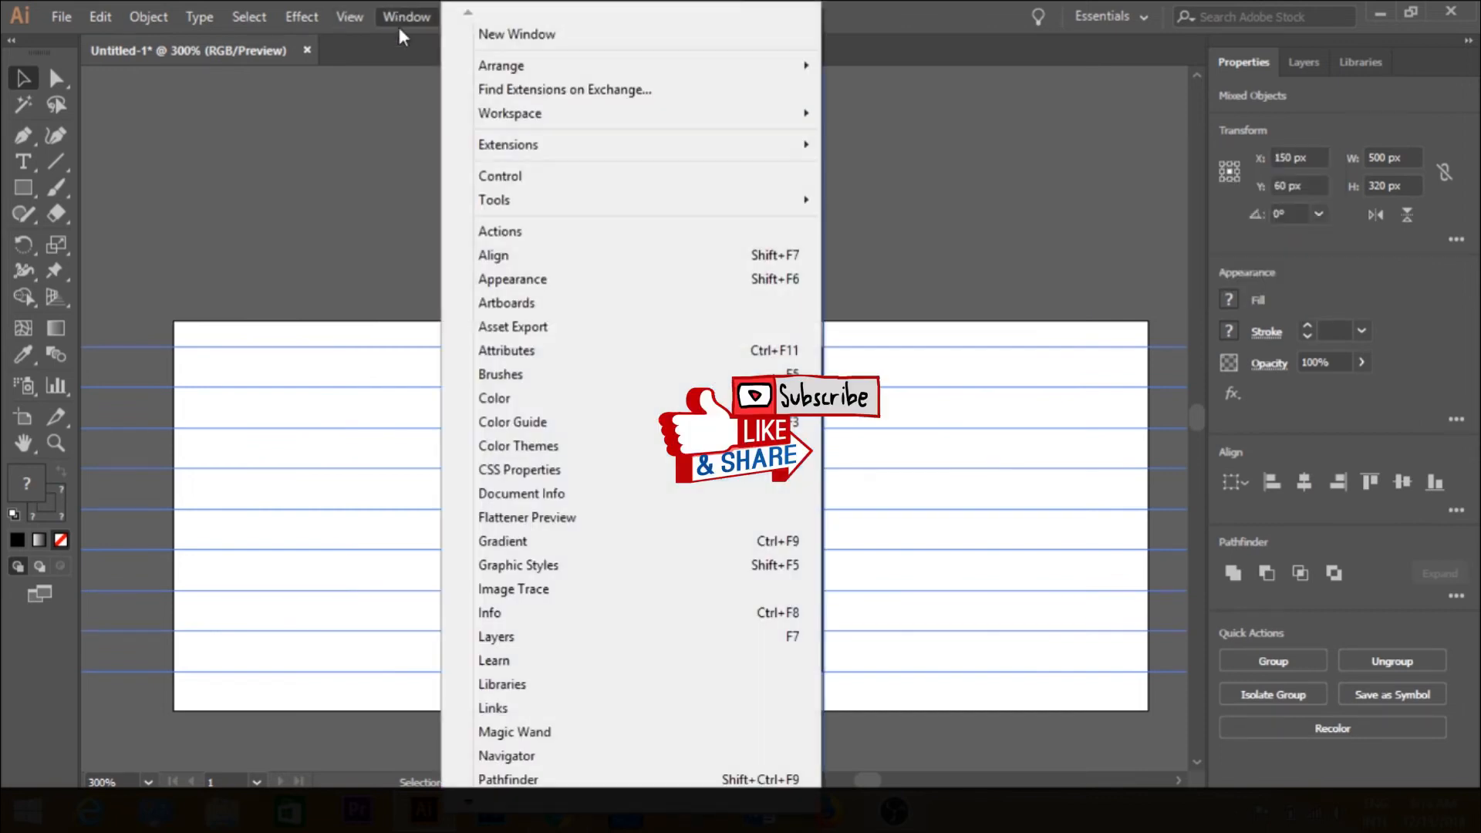
{"action": "left_click", "coordinate": [499, 781]}
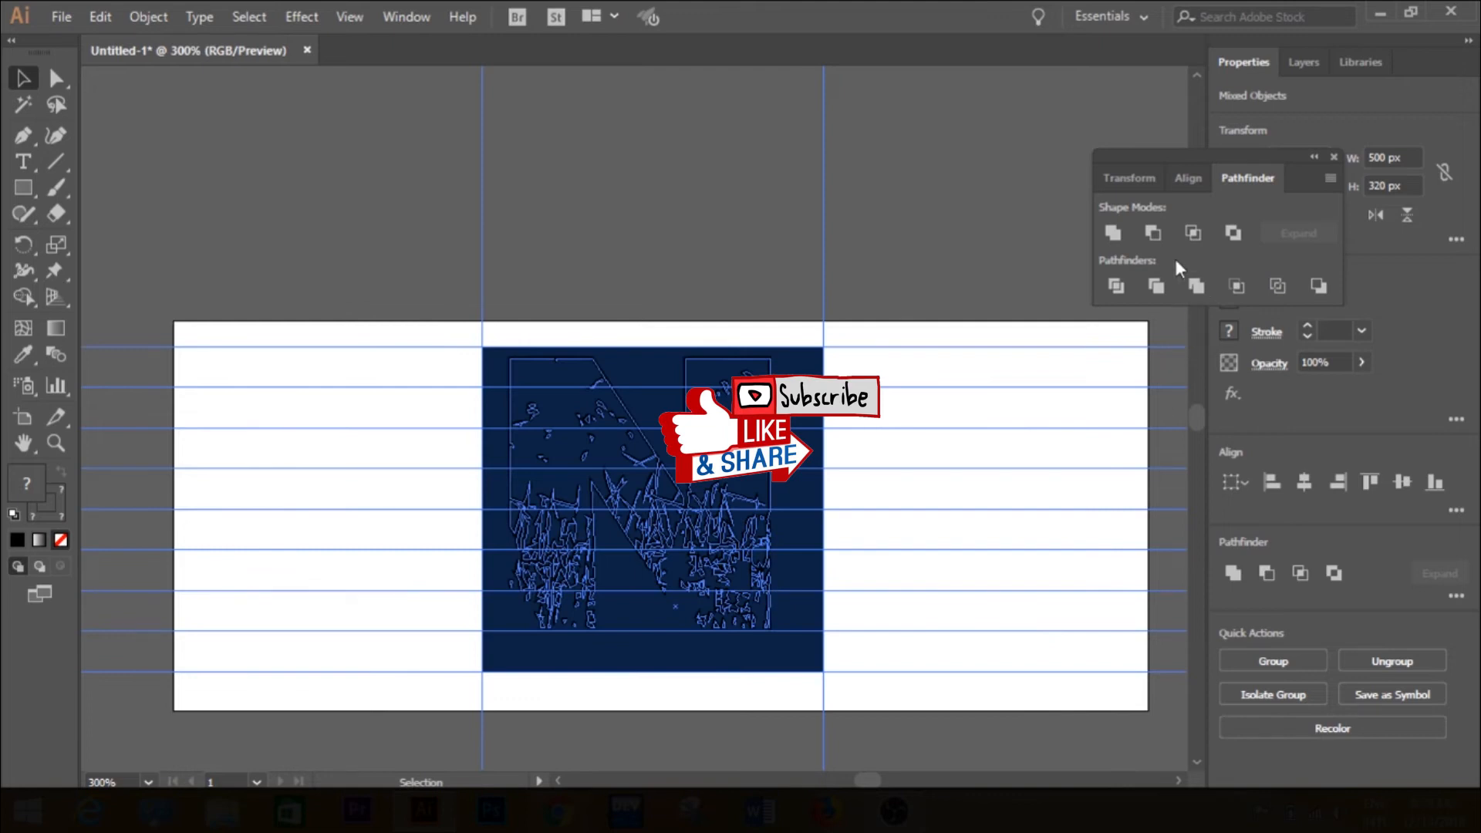
{"action": "left_click_drag", "start_coordinate": [1136, 160], "coordinate": [1159, 149]}
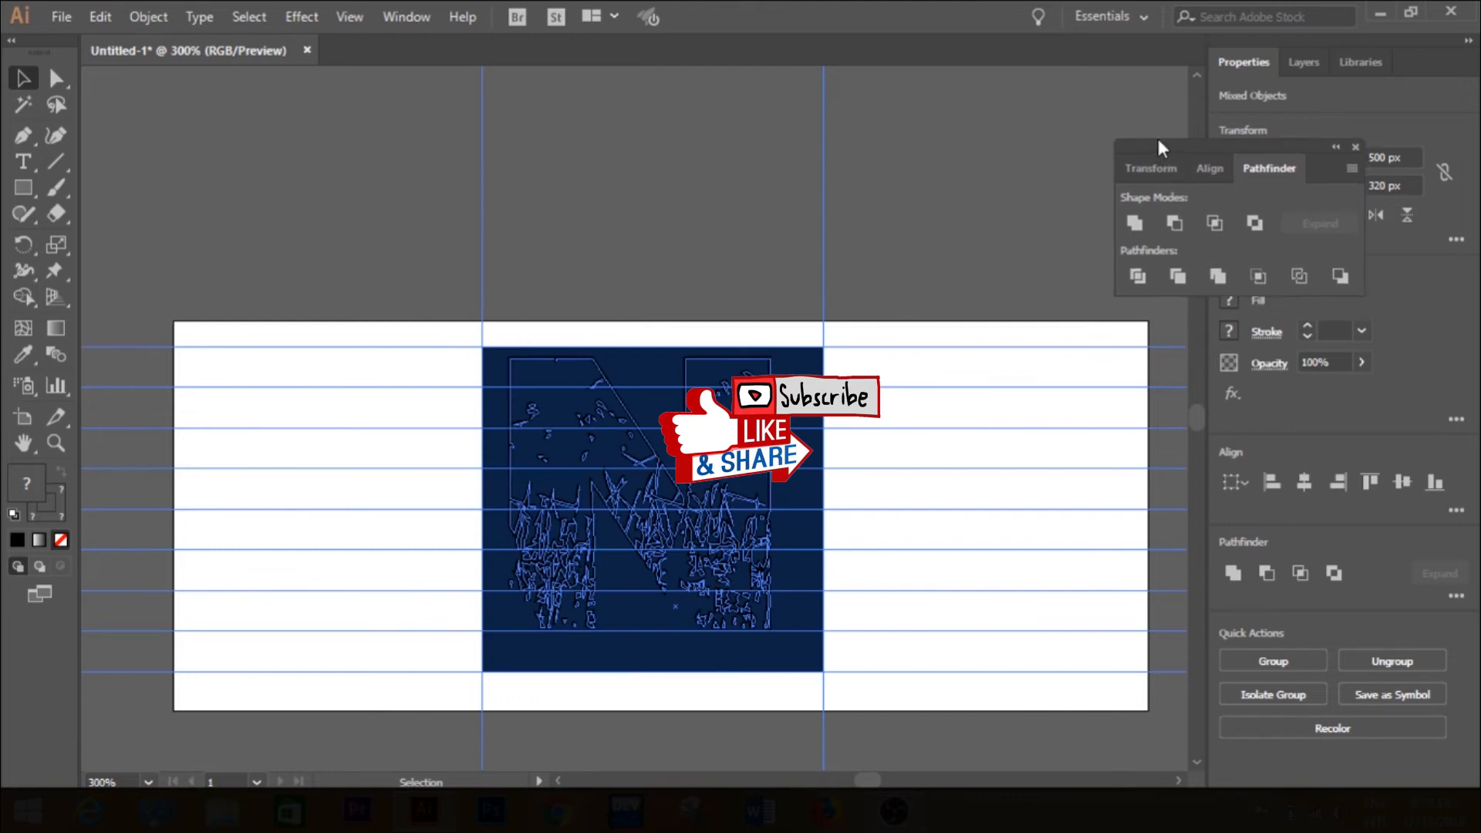
{"action": "left_click", "coordinate": [1138, 273]}
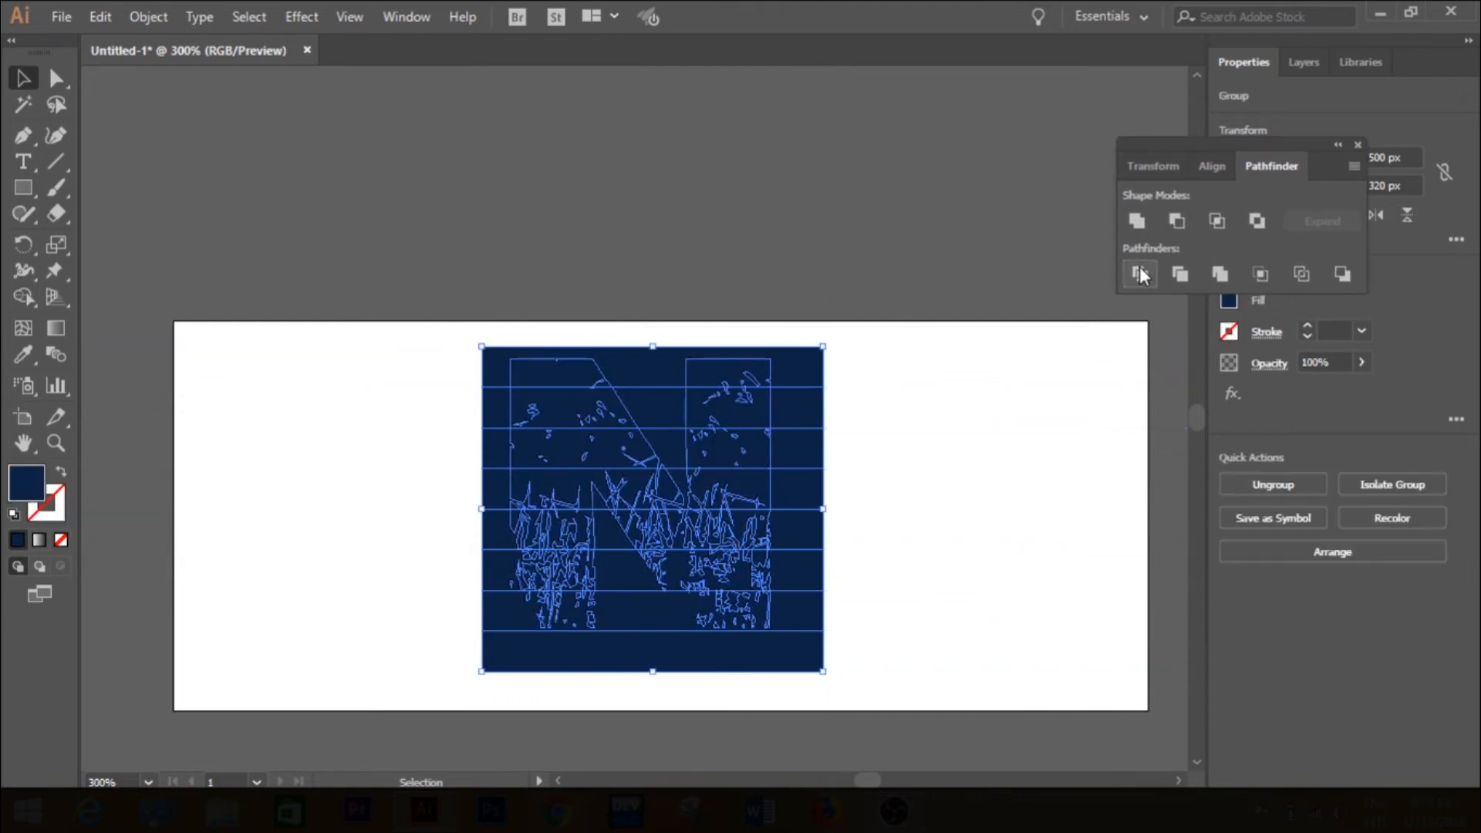
- Ungroup the divided pieces, deselect them and activate the Direct Selection tool
{"action": "key", "text": "a"}
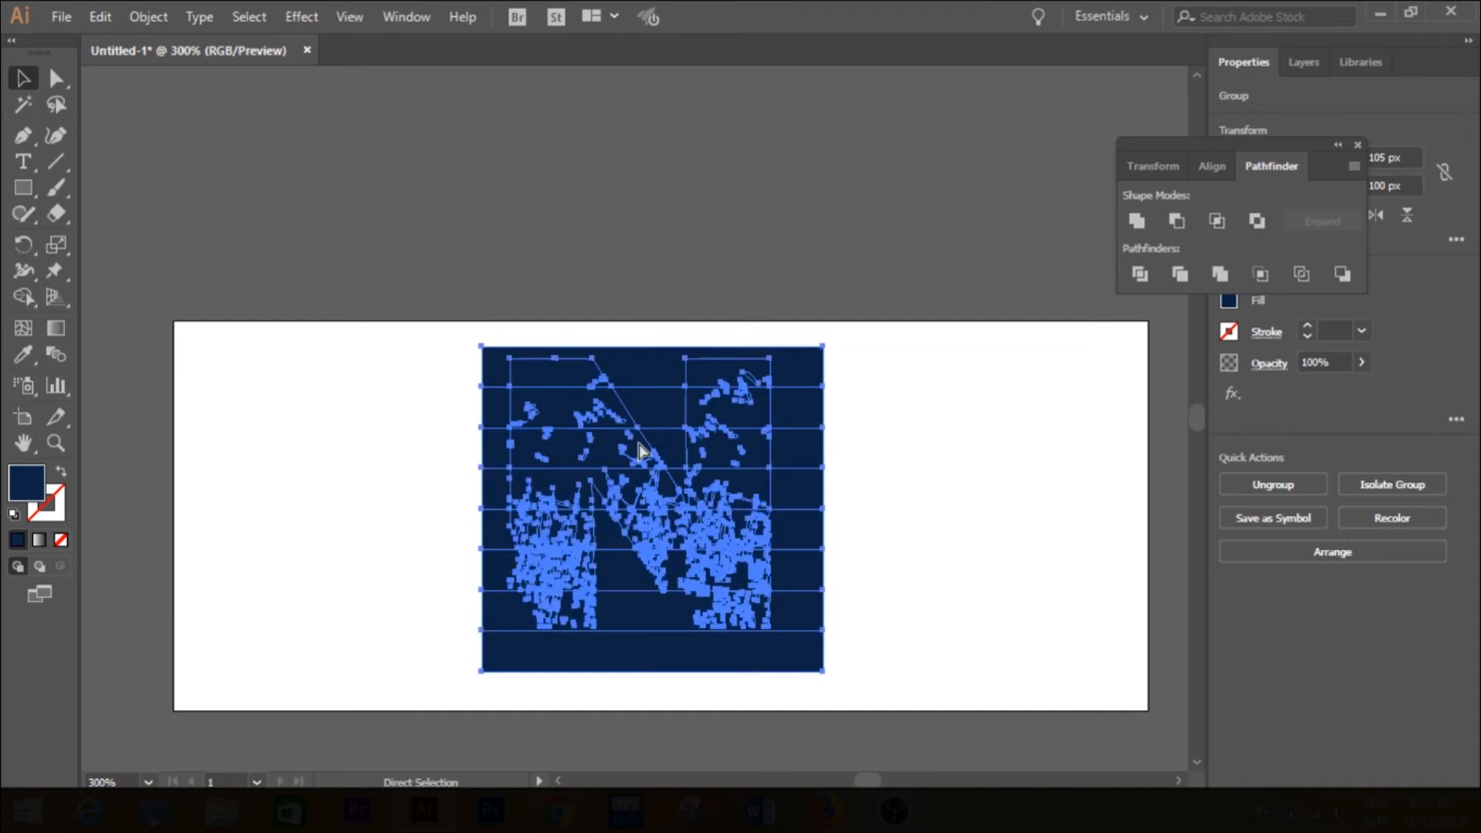
{"action": "key", "text": "ctrl+shift+g"}
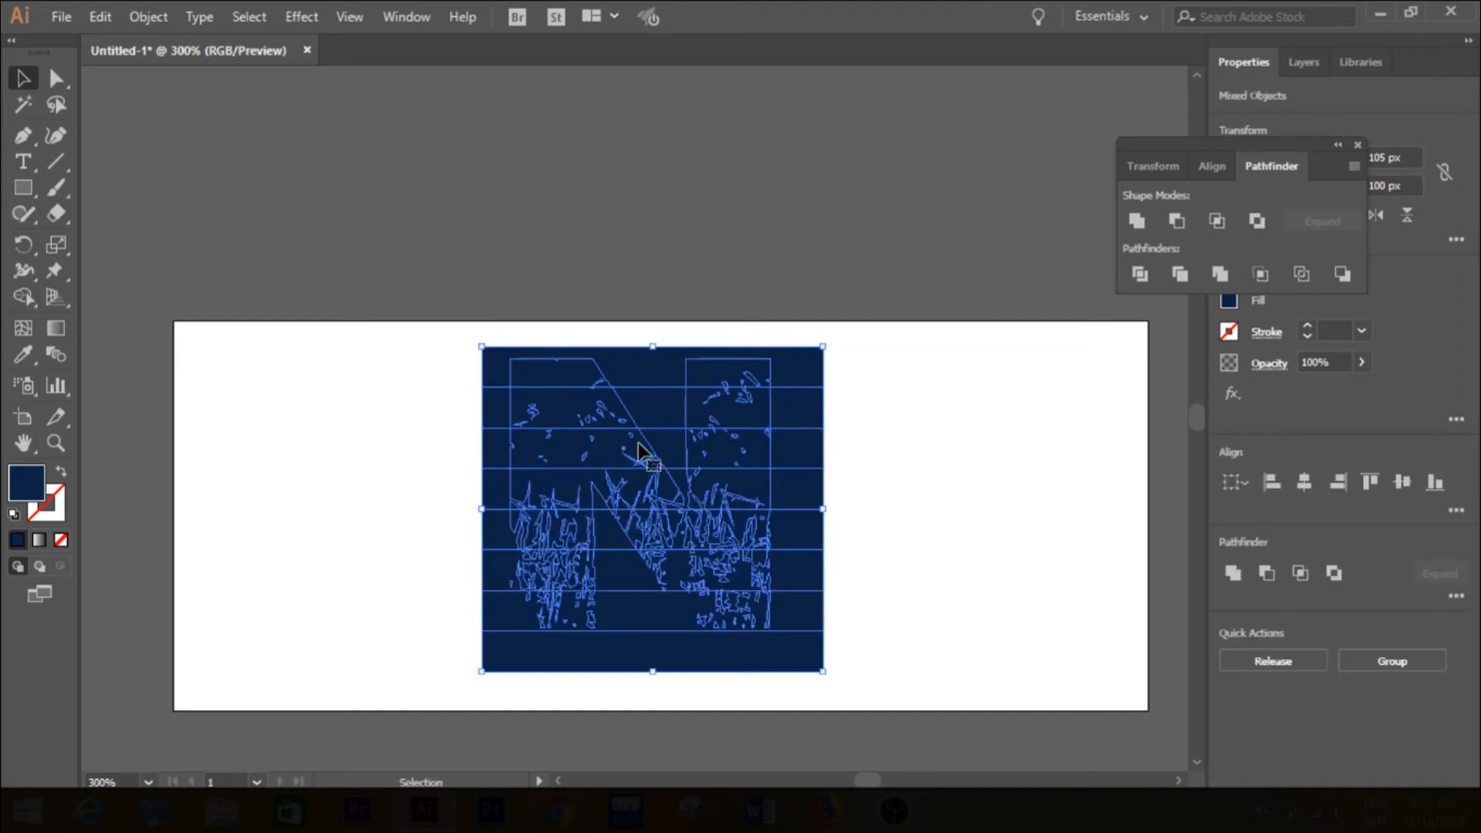
{"action": "left_click", "coordinate": [414, 386]}
{"action": "left_click", "coordinate": [57, 78]}
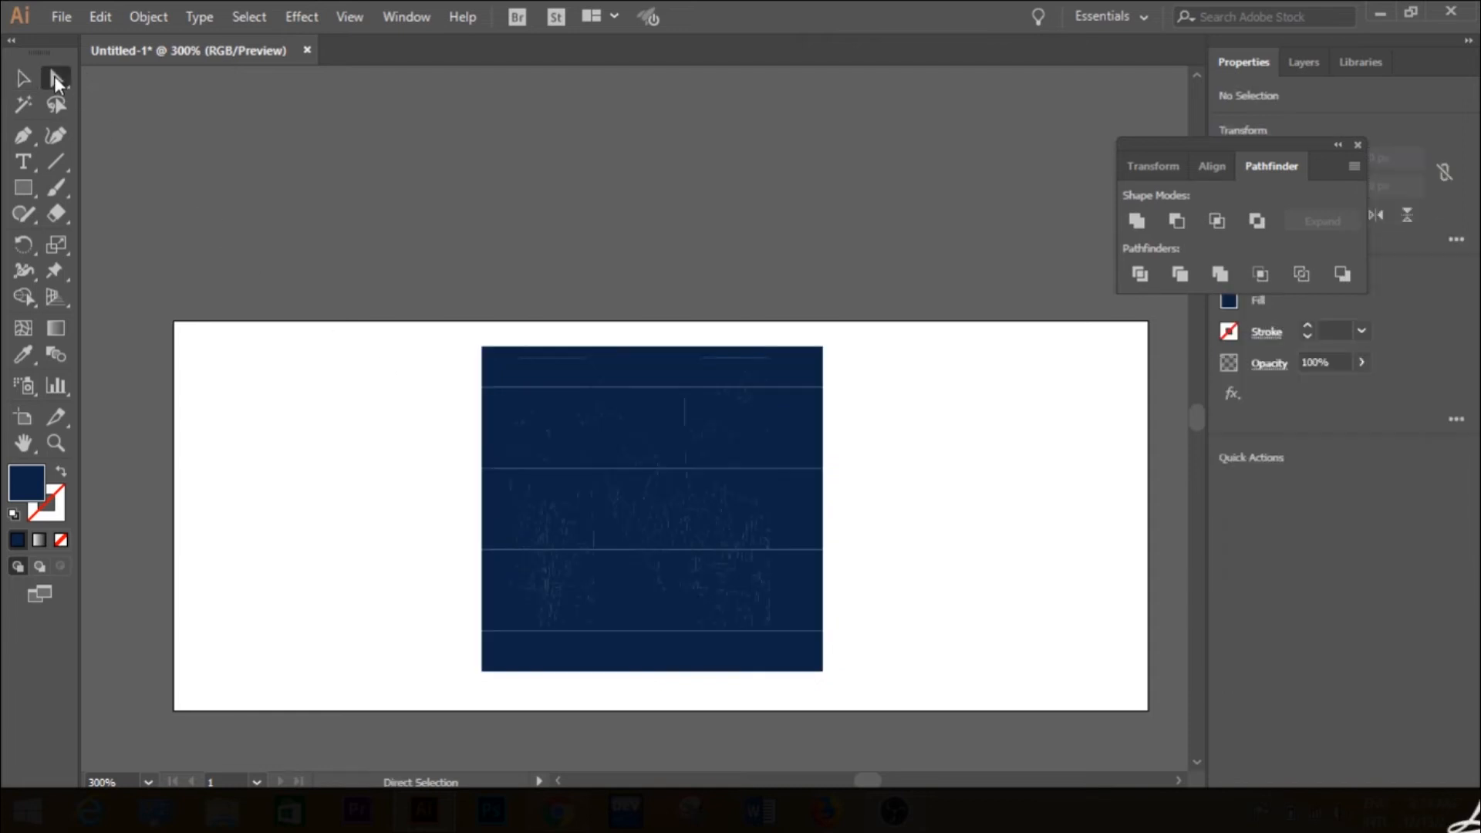
- Delete the blue square's background pieces along the left side of the letter N and below it
{"action": "left_click", "coordinate": [492, 373]}
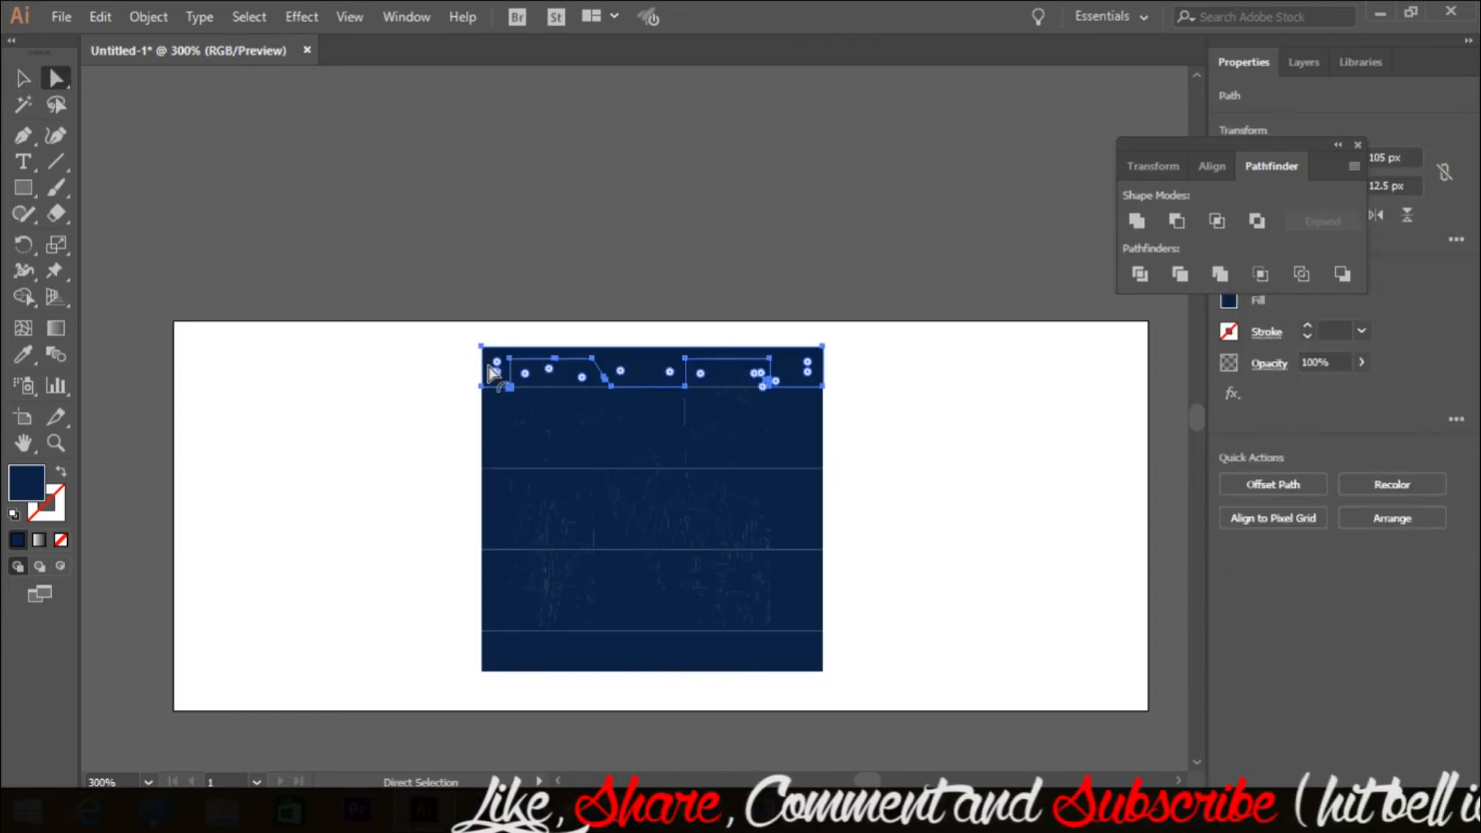
{"action": "left_click", "coordinate": [402, 412]}
{"action": "left_click_drag", "start_coordinate": [491, 416], "coordinate": [494, 456]}
{"action": "key", "text": "Delete"}
{"action": "left_click", "coordinate": [492, 486]}
{"action": "key", "text": "Delete"}
{"action": "left_click", "coordinate": [490, 534]}
{"action": "key", "text": "Delete"}
{"action": "left_click", "coordinate": [489, 568]}
{"action": "key", "text": "Delete"}
{"action": "left_click", "coordinate": [494, 605]}
{"action": "key", "text": "Delete"}
{"action": "left_click", "coordinate": [496, 650]}
{"action": "key", "text": "Delete"}
- Delete the blue square's background pieces along the right side of the letter N
{"action": "left_click", "coordinate": [799, 571]}
{"action": "key", "text": "Delete"}
{"action": "left_click", "coordinate": [803, 532]}
{"action": "key", "text": "Delete"}
{"action": "left_click", "coordinate": [808, 491]}
{"action": "key", "text": "Delete"}
{"action": "left_click", "coordinate": [806, 446]}
{"action": "key", "text": "Delete"}
{"action": "left_click", "coordinate": [802, 410]}
{"action": "key", "text": "Delete"}
- Delete the remaining background above the letter N and the pieces filling the gap between its diagonal and right stem
{"action": "left_click", "coordinate": [749, 373]}
{"action": "left_click", "coordinate": [658, 397]}
{"action": "key", "text": "Delete"}
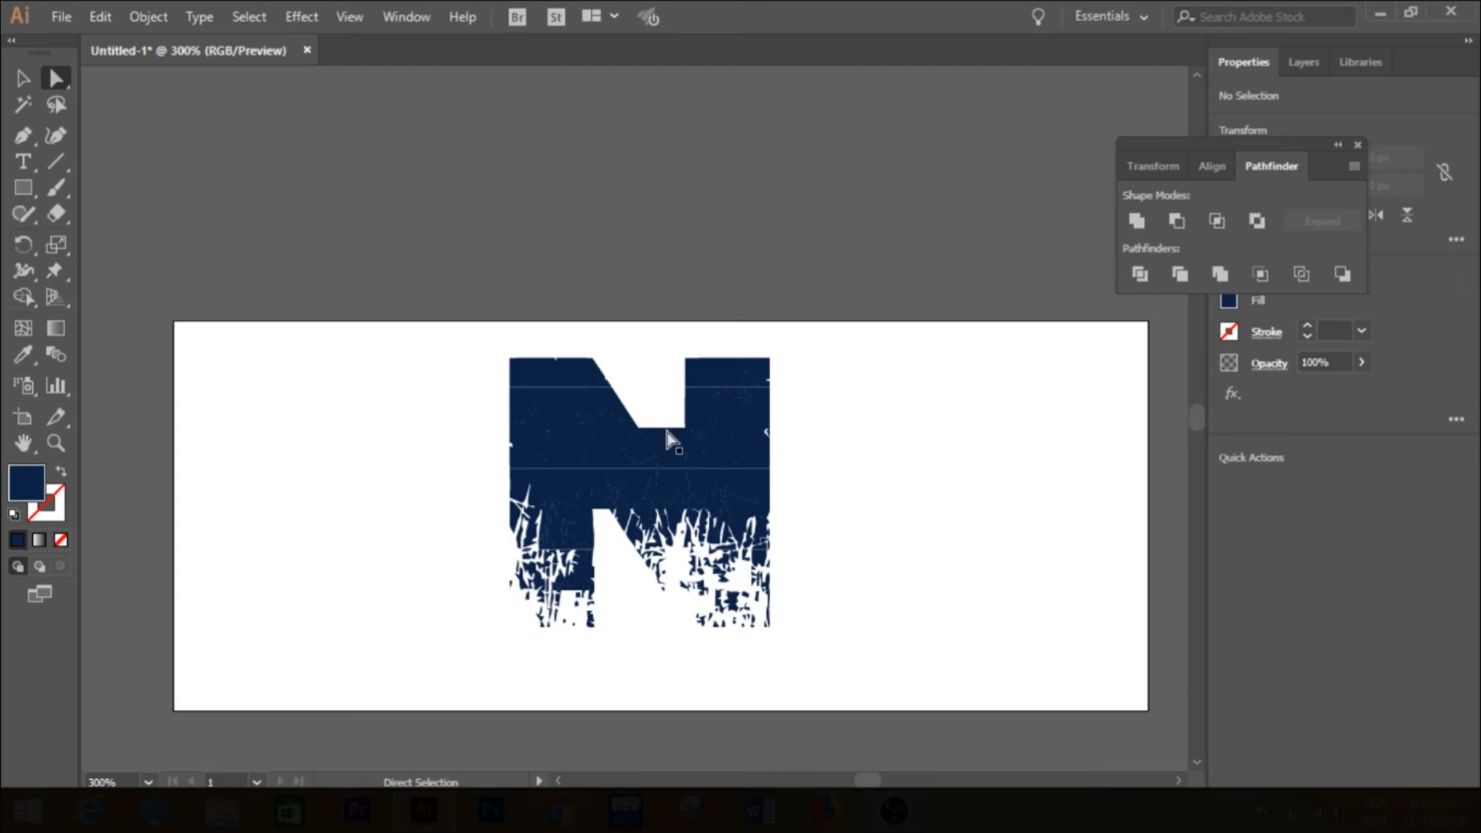
{"action": "left_click", "coordinate": [664, 433]}
{"action": "key", "text": "Delete"}
{"action": "left_click", "coordinate": [685, 479]}
{"action": "key", "text": "Delete"}
- Fill the top strip of the N's left stem with lime green sampled from the rainbow reference image
{"action": "left_click", "coordinate": [528, 376]}
{"action": "key", "text": "i"}
{"action": "scroll", "coordinate": [949, 142], "scroll_direction": "up", "scroll_amount": 3}
{"action": "left_click", "coordinate": [912, 89]}
{"action": "left_click", "coordinate": [728, 478]}
{"action": "left_click", "coordinate": [922, 89]}
{"action": "left_click", "coordinate": [543, 534]}
{"action": "left_click", "coordinate": [27, 360]}
{"action": "left_click", "coordinate": [983, 91]}
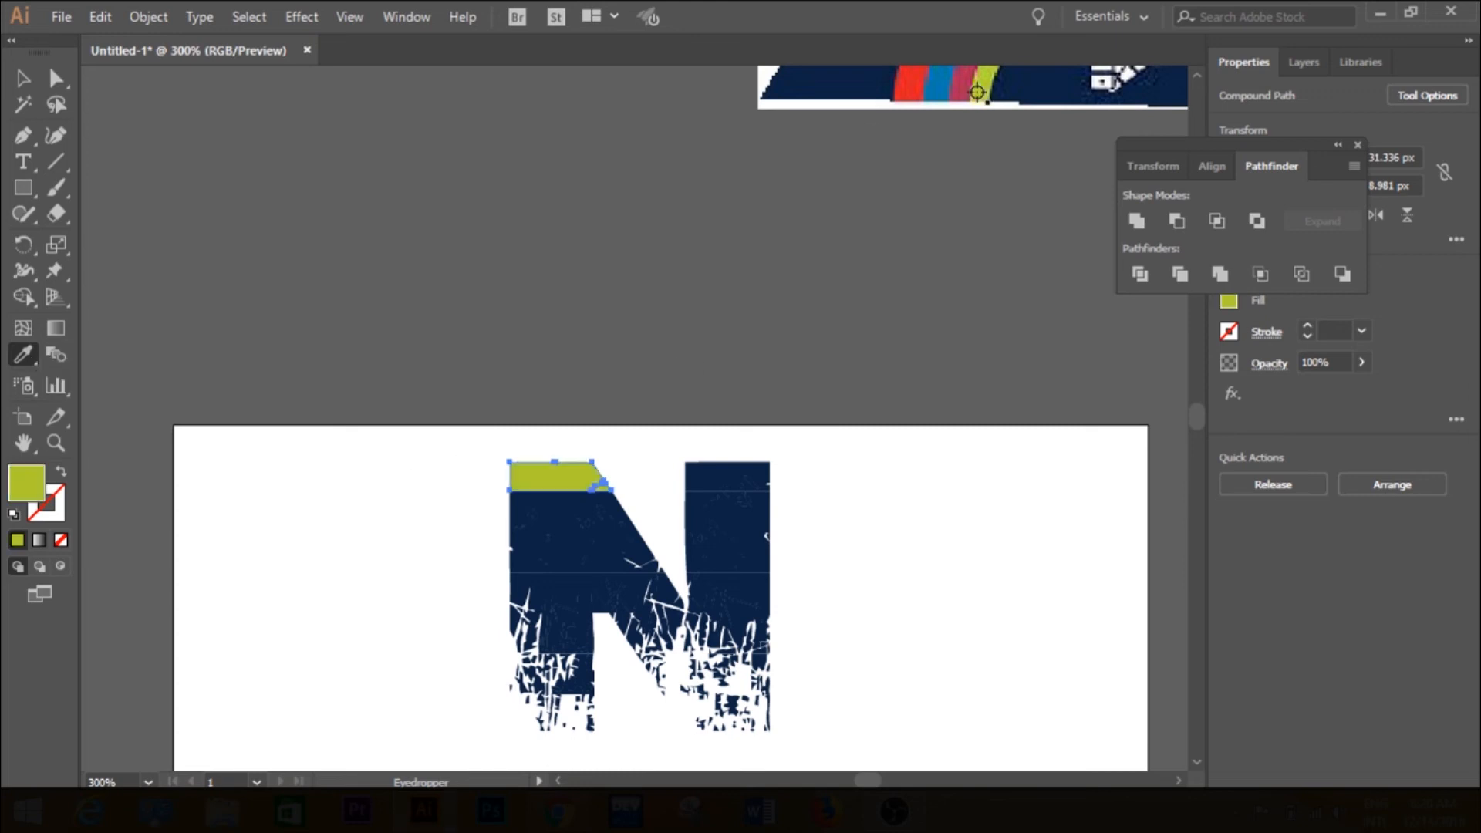
- Fill the N's second left strip with red and the third with orange, both sampled from the rainbow image
{"action": "left_click", "coordinate": [23, 77]}
{"action": "left_click", "coordinate": [570, 510]}
{"action": "left_click", "coordinate": [23, 354]}
{"action": "left_click", "coordinate": [907, 89]}
{"action": "left_click", "coordinate": [23, 78]}
{"action": "left_click", "coordinate": [563, 553]}
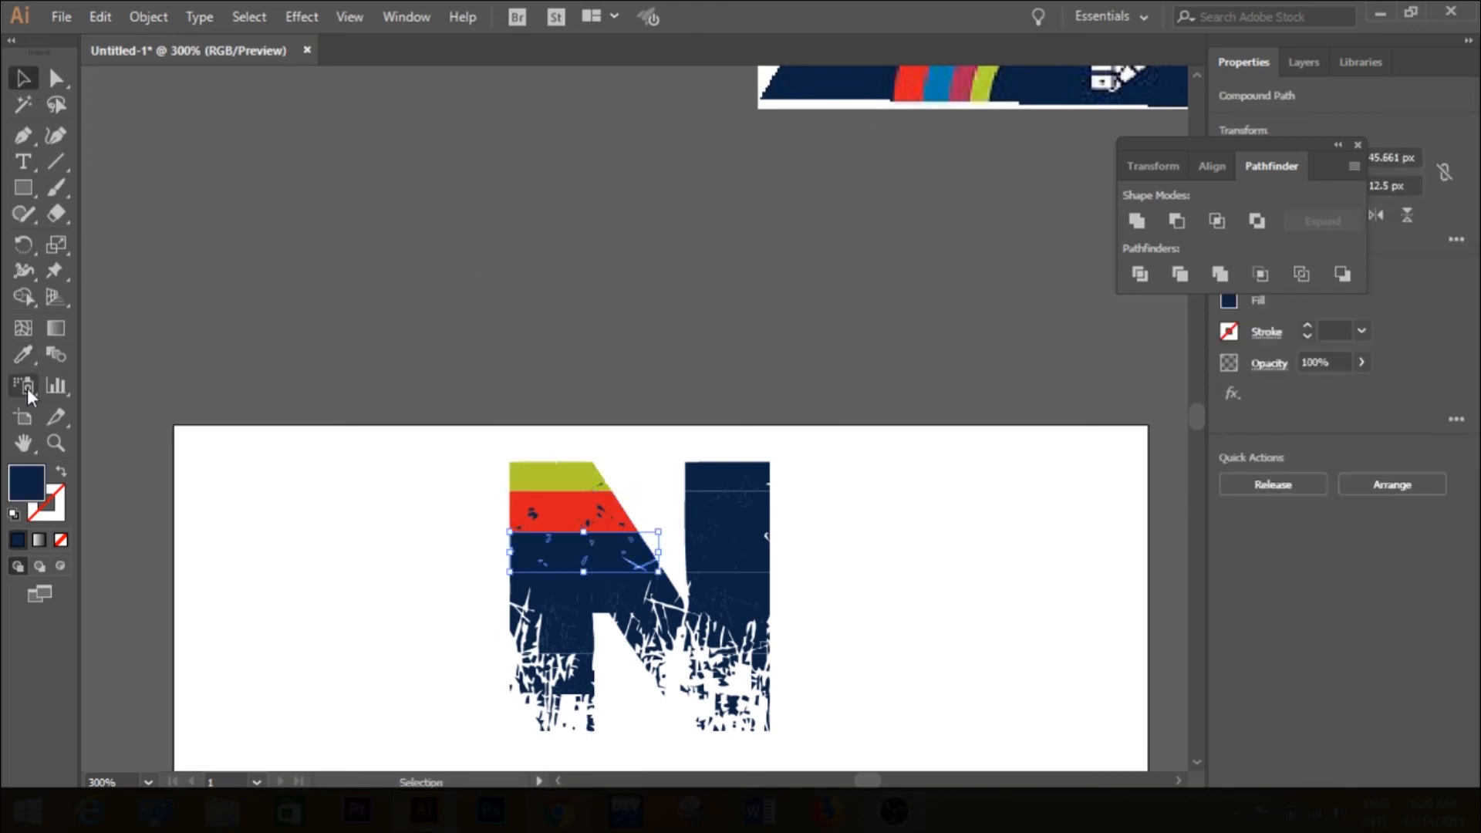
{"action": "left_click", "coordinate": [24, 355]}
{"action": "scroll", "coordinate": [1010, 127], "scroll_direction": "up", "scroll_amount": 5}
{"action": "left_click", "coordinate": [1024, 129]}
- Fill the fourth left strip of the N with light purple sampled from the rainbow's outer arc
{"action": "left_click", "coordinate": [23, 77]}
{"action": "scroll", "coordinate": [532, 586], "scroll_direction": "down", "scroll_amount": 3}
{"action": "left_click", "coordinate": [559, 642]}
{"action": "left_click", "coordinate": [24, 355]}
{"action": "scroll", "coordinate": [1049, 231], "scroll_direction": "up", "scroll_amount": 3}
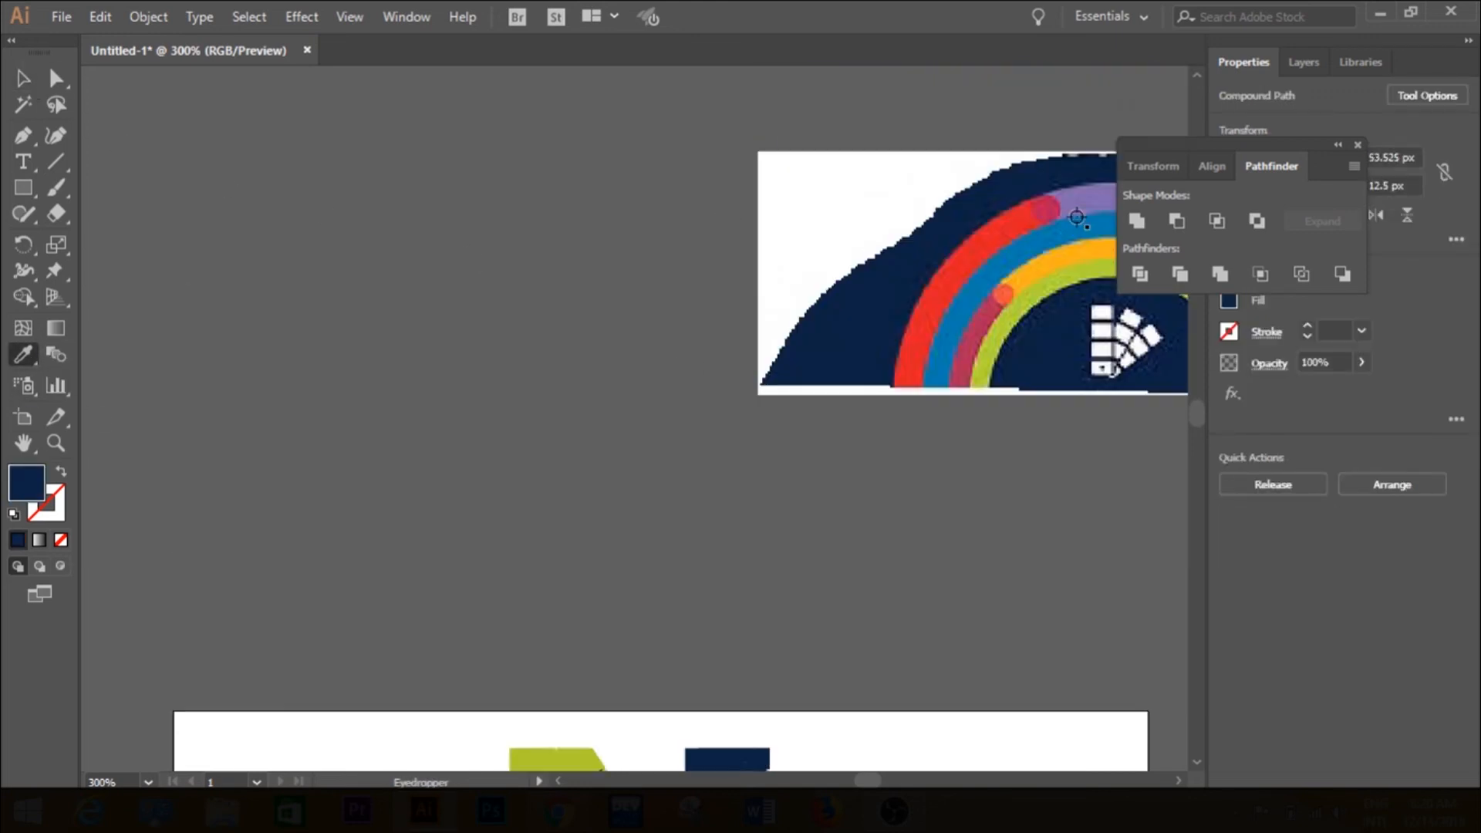
{"action": "left_click", "coordinate": [1078, 214]}
- Close the Pathfinder panel and fill the N's fifth left strip with dark purple sampled from the rainbow image
{"action": "scroll", "coordinate": [1064, 223], "scroll_direction": "down", "scroll_amount": 3}
{"action": "left_click", "coordinate": [23, 78]}
{"action": "left_click", "coordinate": [561, 657]}
{"action": "left_click", "coordinate": [24, 354]}
{"action": "scroll", "coordinate": [1047, 763], "scroll_direction": "up", "scroll_amount": 2}
{"action": "left_click", "coordinate": [1357, 145]}
{"action": "mouse_move", "coordinate": [1196, 416]}
{"action": "left_mouse_down"}
{"action": "mouse_move", "coordinate": [1198, 397]}
{"action": "mouse_move", "coordinate": [1196, 419]}
{"action": "left_mouse_up"}
{"action": "left_click_drag", "start_coordinate": [867, 780], "coordinate": [869, 780]}
{"action": "scroll", "coordinate": [894, 586], "scroll_direction": "up", "scroll_amount": 3}
{"action": "left_click", "coordinate": [926, 343]}
- Fill the distressed piece below the dark purple strip with lime green sampled from the rainbow image
{"action": "scroll", "coordinate": [872, 424], "scroll_direction": "down", "scroll_amount": 3}
{"action": "left_click", "coordinate": [23, 78]}
{"action": "left_click", "coordinate": [473, 552]}
{"action": "left_click", "coordinate": [23, 356]}
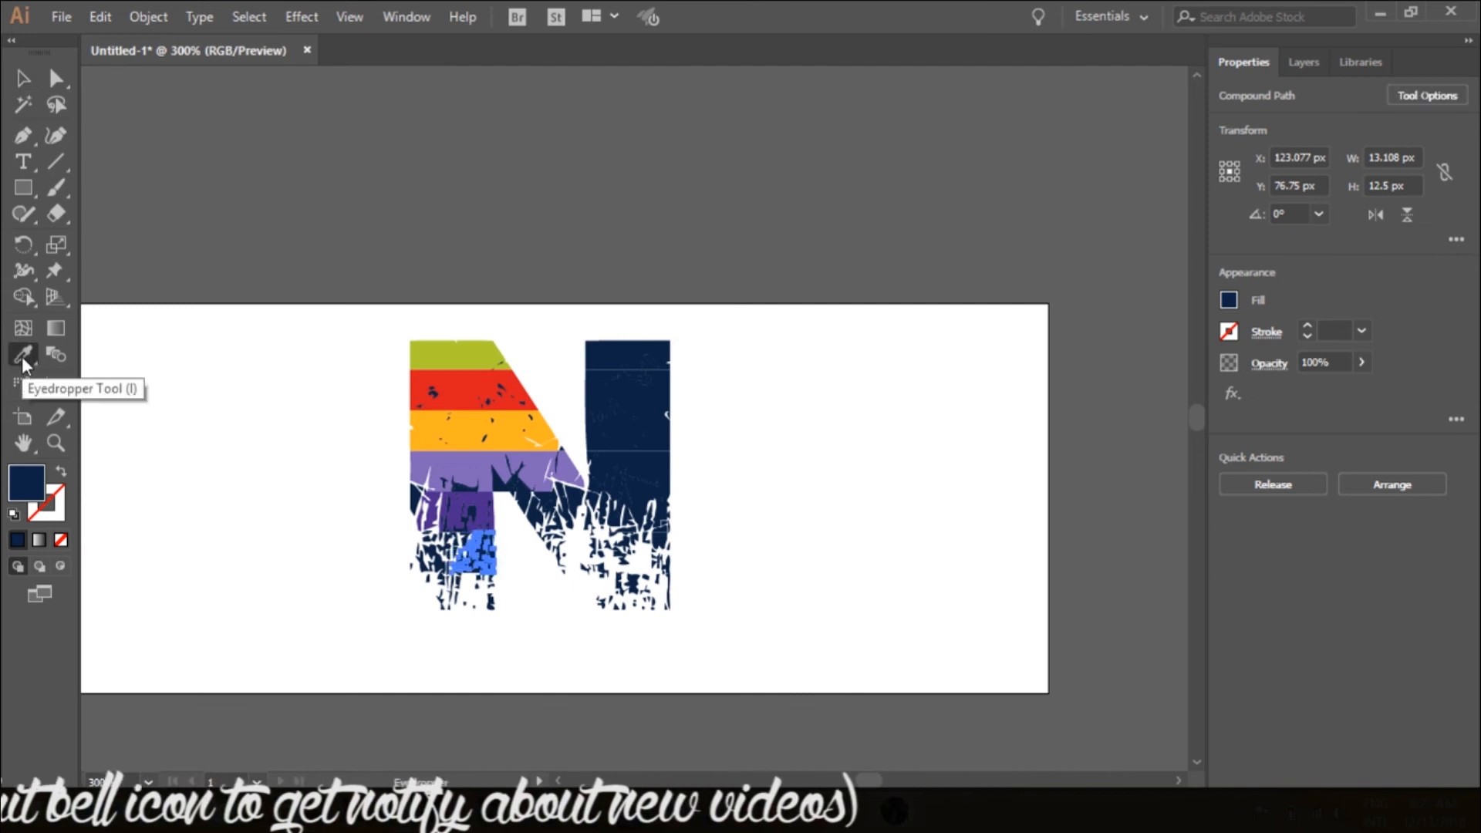
{"action": "scroll", "coordinate": [918, 147], "scroll_direction": "up", "scroll_amount": 5}
{"action": "left_click", "coordinate": [924, 133]}
{"action": "scroll", "coordinate": [887, 142], "scroll_direction": "down", "scroll_amount": 3}
- Fill the small distressed piece left of the lower lime green one with red sampled from the rainbow image
{"action": "left_click", "coordinate": [23, 78]}
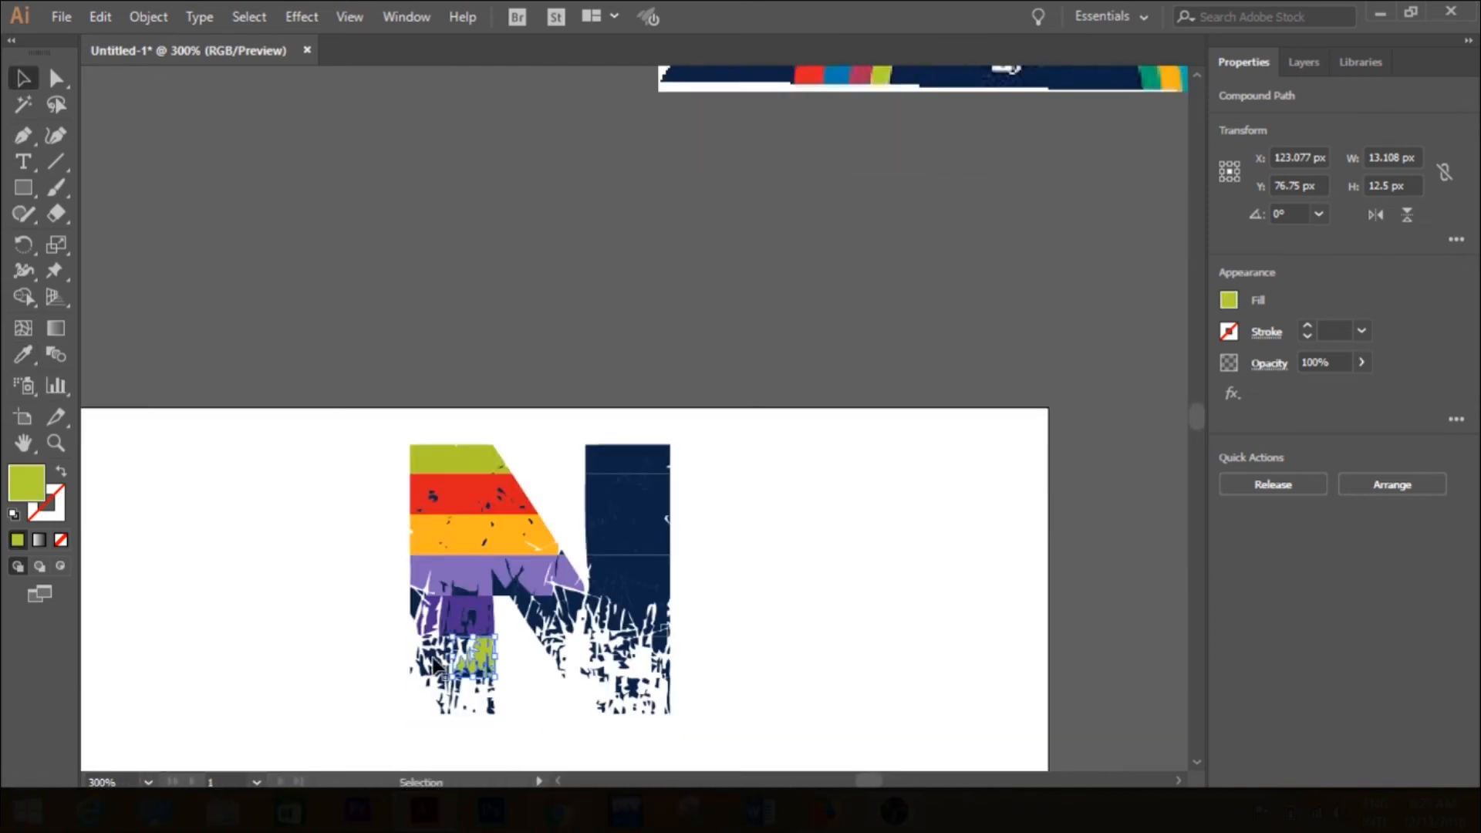
{"action": "left_click", "coordinate": [429, 660]}
{"action": "scroll", "coordinate": [324, 540], "scroll_direction": "up", "scroll_amount": 1}
{"action": "left_click", "coordinate": [23, 354]}
{"action": "left_click", "coordinate": [807, 129]}
- Fill the top strip of the N's right stem with red sampled from the rainbow image
{"action": "key", "text": "v"}
{"action": "left_click", "coordinate": [628, 511]}
{"action": "scroll", "coordinate": [637, 375], "scroll_direction": "down", "scroll_amount": 2}
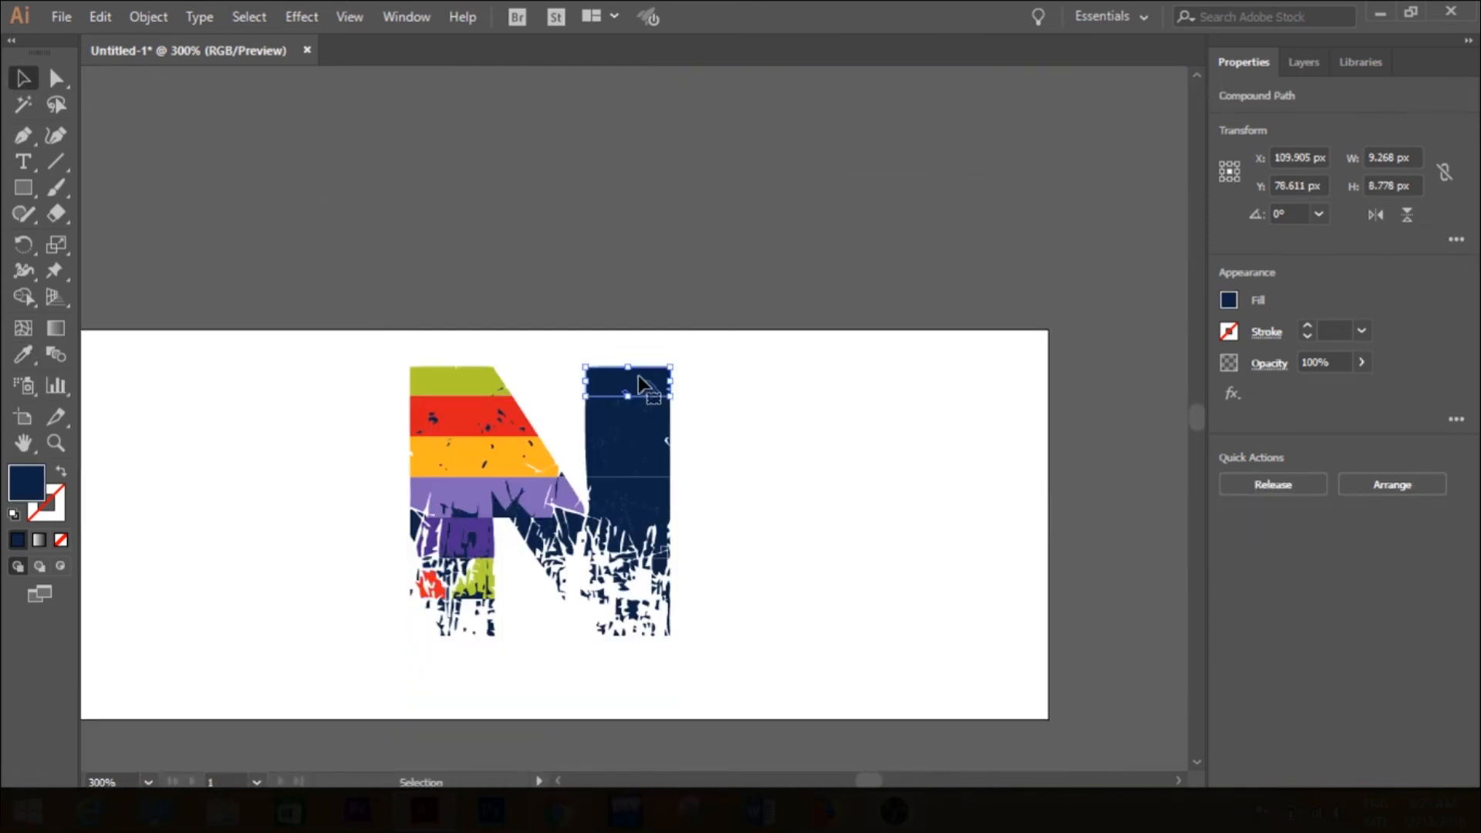
{"action": "scroll", "coordinate": [577, 368], "scroll_direction": "up", "scroll_amount": 4}
{"action": "left_click", "coordinate": [23, 355]}
{"action": "left_click", "coordinate": [892, 150]}
- Fill the right stem's second strip with light purple and its third with orange, sampled from the rainbow image
{"action": "left_click", "coordinate": [23, 78]}
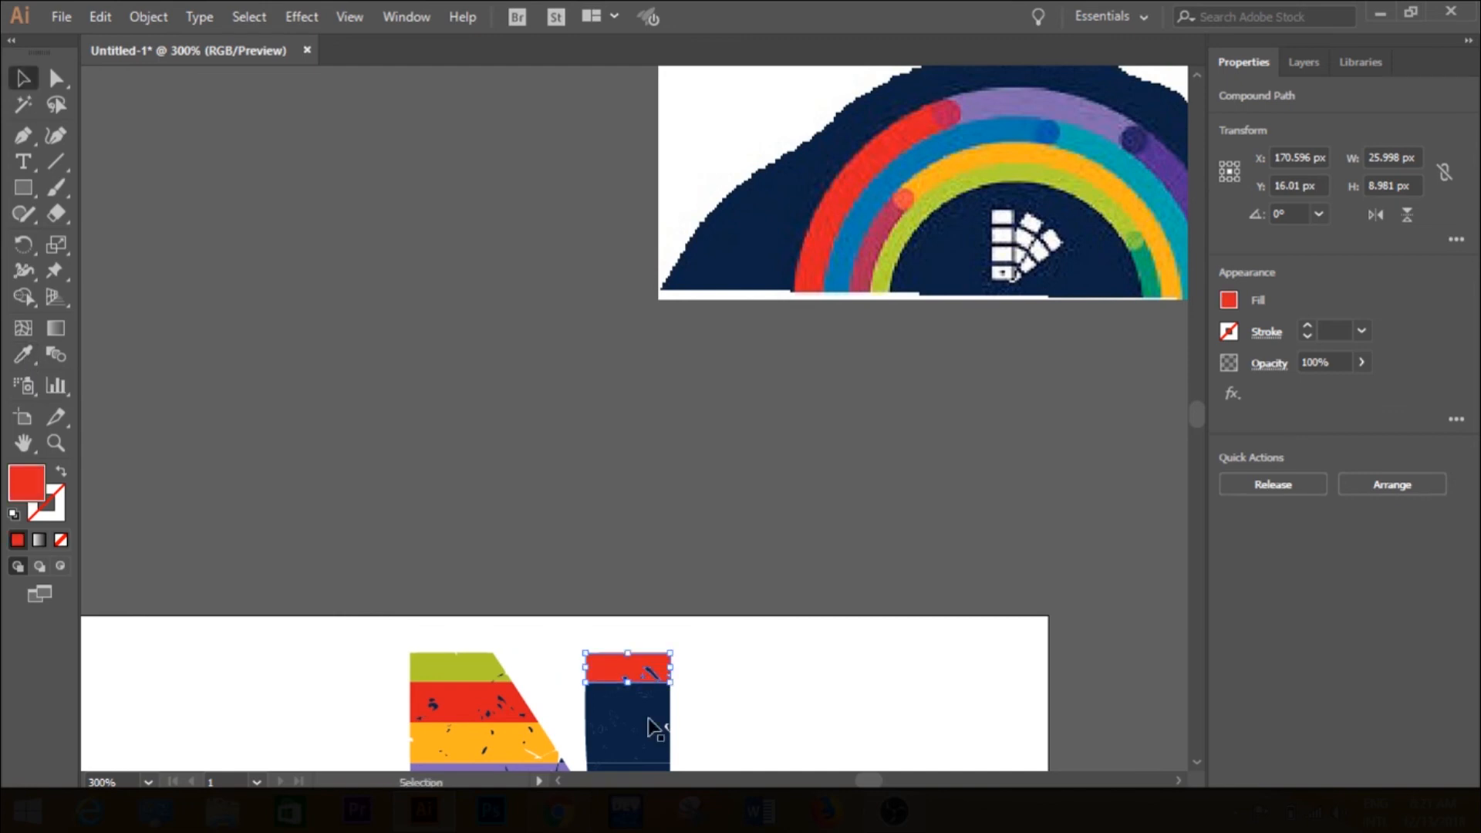
{"action": "left_click", "coordinate": [648, 714]}
{"action": "left_click", "coordinate": [23, 355]}
{"action": "left_click", "coordinate": [980, 104]}
{"action": "left_click", "coordinate": [23, 77]}
{"action": "left_click", "coordinate": [633, 744]}
{"action": "left_click", "coordinate": [23, 355]}
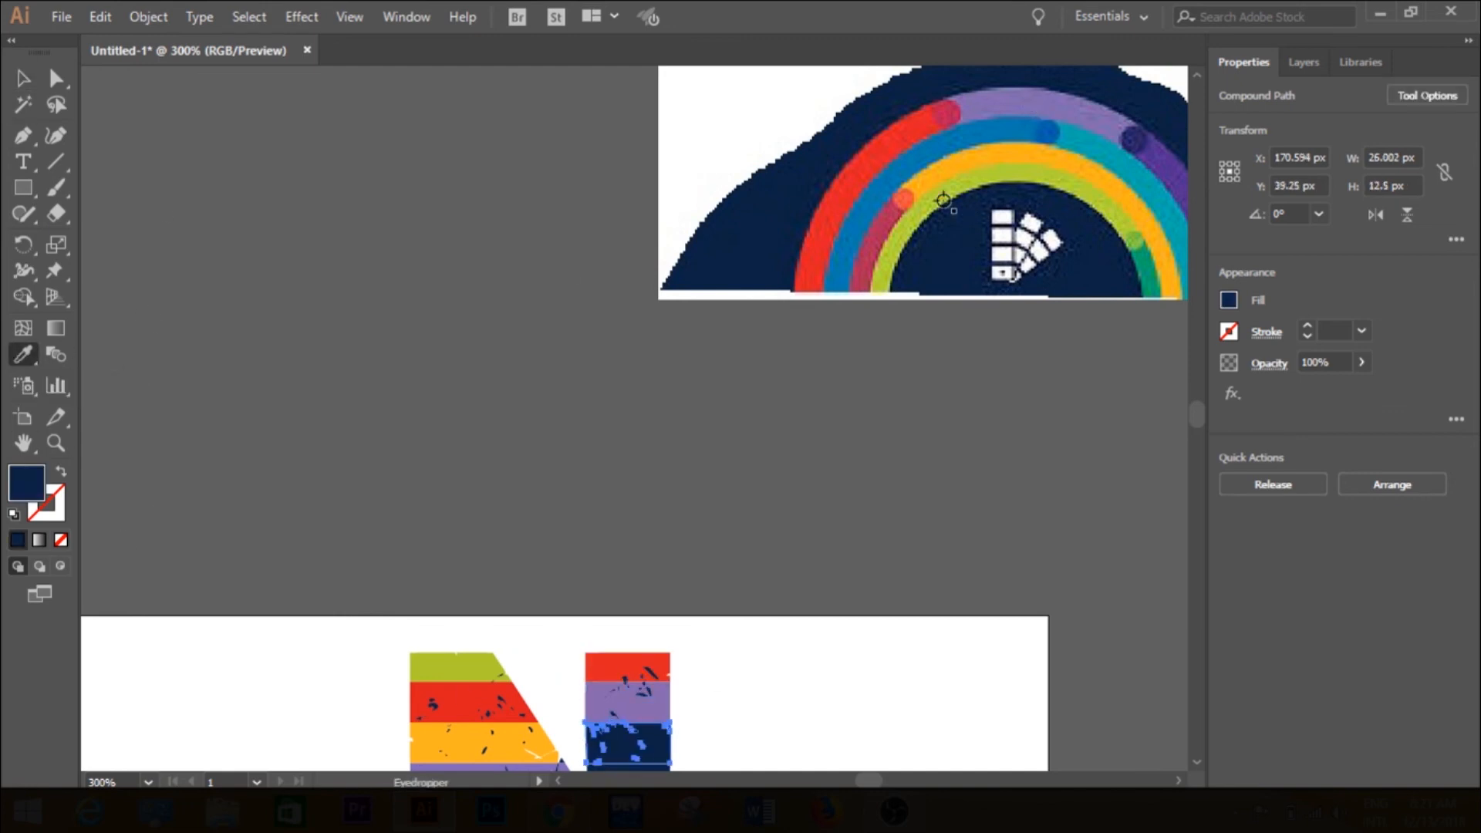
{"action": "left_click", "coordinate": [1173, 286]}
- Fill the fourth strip of the N's right stem with red sampled from the rainbow image
{"action": "left_click", "coordinate": [23, 78]}
{"action": "scroll", "coordinate": [257, 172], "scroll_direction": "down", "scroll_amount": 2}
{"action": "left_click", "coordinate": [633, 640]}
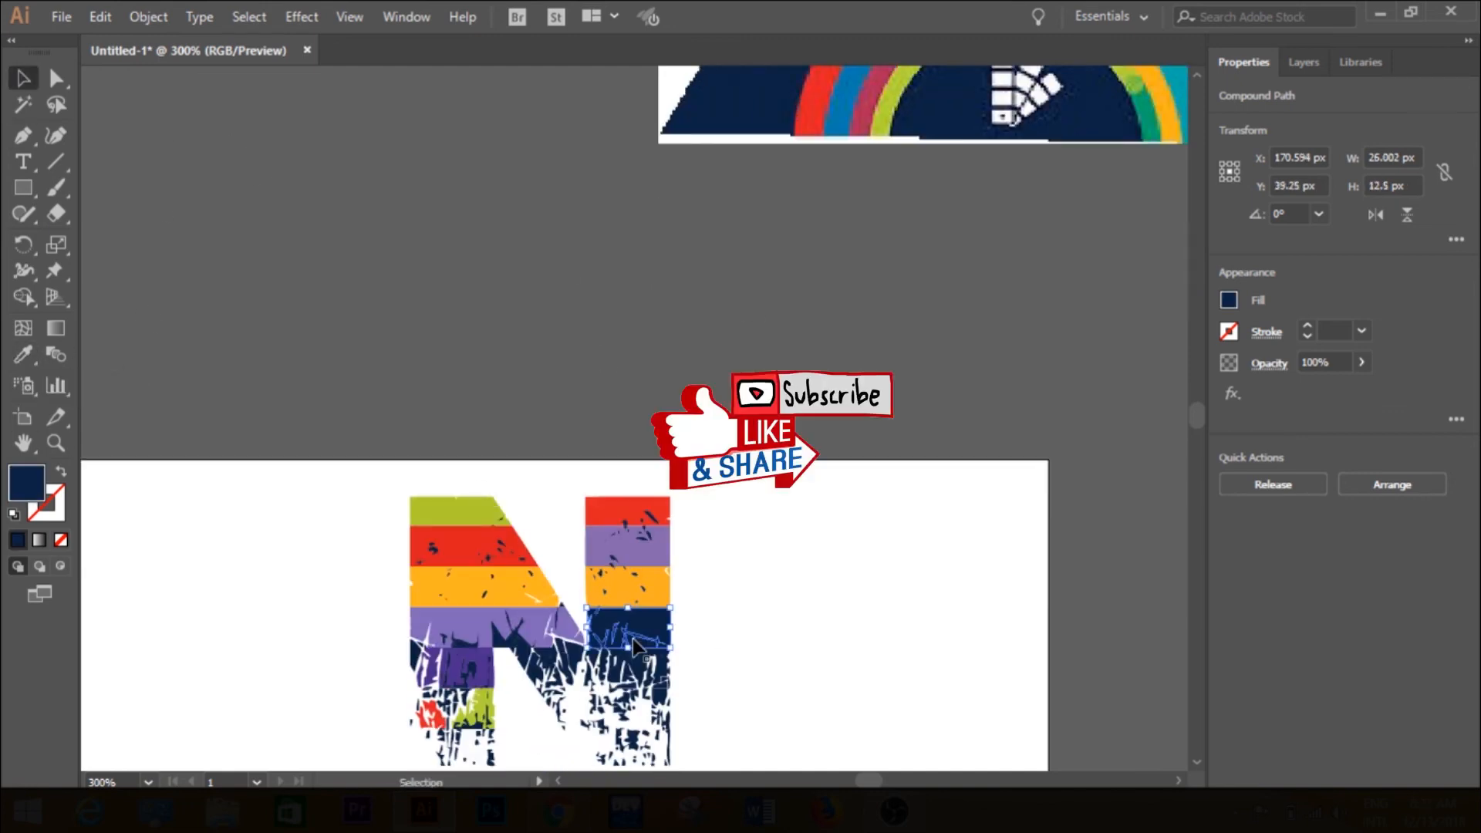
{"action": "left_click", "coordinate": [23, 355]}
{"action": "left_click", "coordinate": [815, 126]}
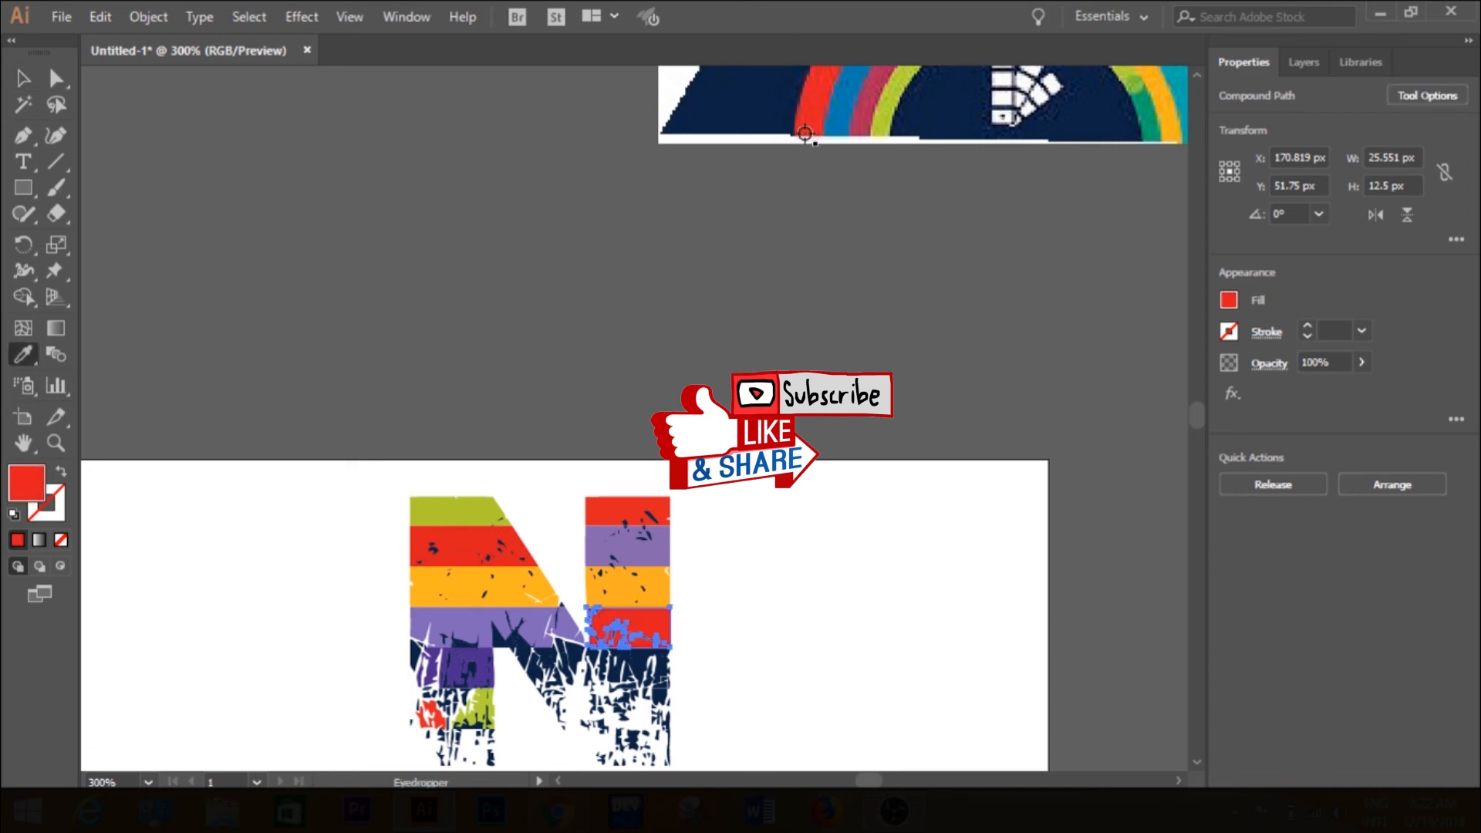
- Fill the distressed fifth strip of the N's right stem with magenta sampled from the rainbow image
{"action": "left_click", "coordinate": [23, 78]}
{"action": "left_click", "coordinate": [636, 670]}
{"action": "left_click", "coordinate": [23, 354]}
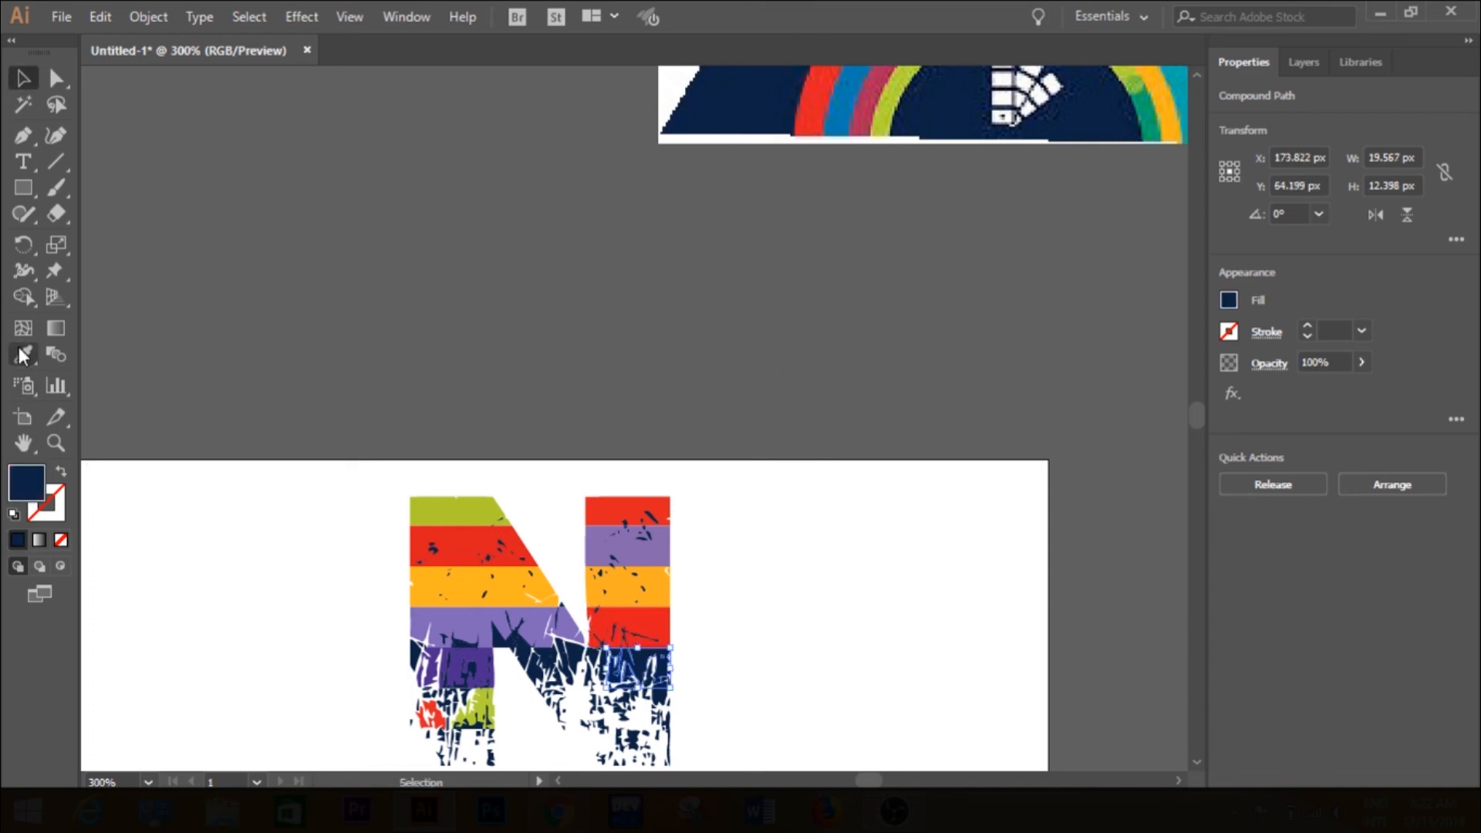
{"action": "scroll", "coordinate": [498, 376], "scroll_direction": "up", "scroll_amount": 1}
{"action": "scroll", "coordinate": [499, 377], "scroll_direction": "up", "scroll_amount": 1}
{"action": "left_click", "coordinate": [875, 192]}
{"action": "scroll", "coordinate": [534, 268], "scroll_direction": "down", "scroll_amount": 3}
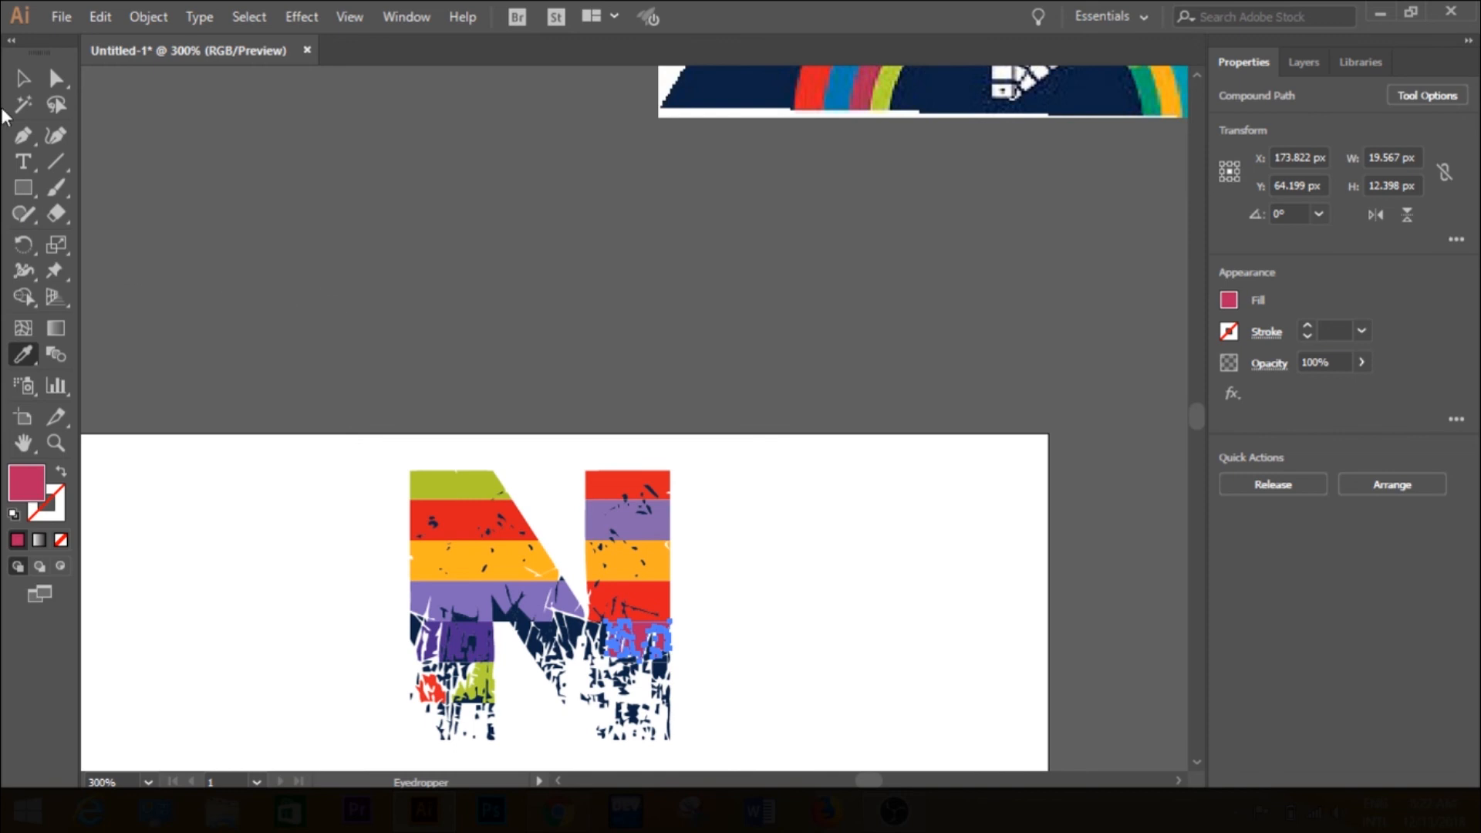
- Delete several small dark blue fragments from the distressed lower end of the N's right stem
{"action": "left_click", "coordinate": [23, 78]}
{"action": "left_click", "coordinate": [542, 650]}
{"action": "left_click", "coordinate": [732, 582]}
{"action": "left_click", "coordinate": [509, 626]}
{"action": "left_click", "coordinate": [623, 676]}
{"action": "left_click", "coordinate": [647, 649]}
{"action": "key", "text": "Delete"}
{"action": "left_click", "coordinate": [661, 671]}
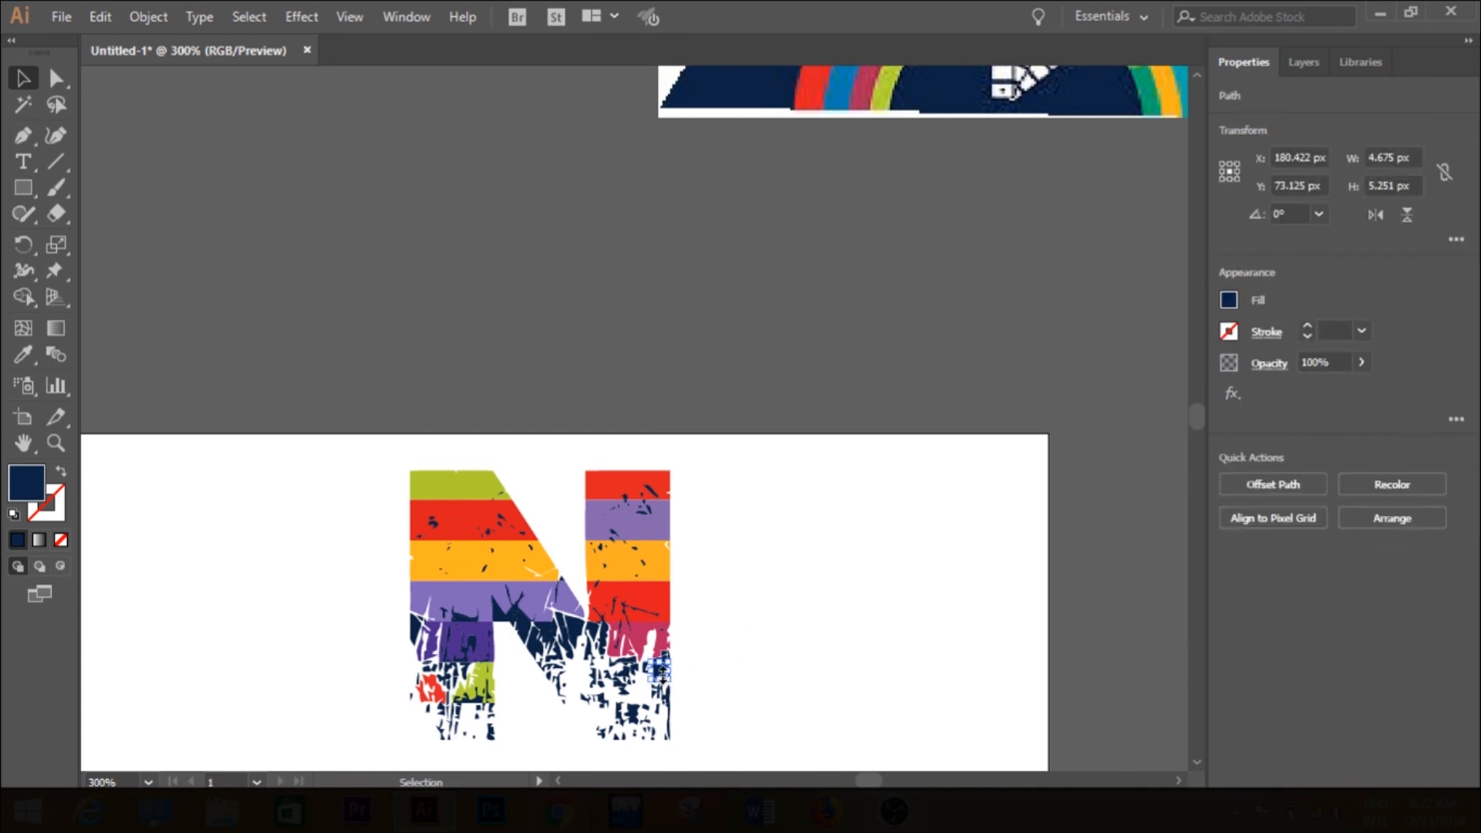
{"action": "left_click", "coordinate": [601, 702]}
{"action": "key", "text": "Delete"}
{"action": "left_click", "coordinate": [630, 711]}
{"action": "key", "text": "Delete"}
{"action": "left_click", "coordinate": [623, 678]}
{"action": "key", "text": "Delete"}
{"action": "left_click", "coordinate": [646, 661]}
{"action": "key", "text": "Delete"}
- Delete dark blue fragments around the dark purple strip and where the N's left stem meets the diagonal
{"action": "scroll", "coordinate": [648, 660], "scroll_direction": "down", "scroll_amount": 2}
{"action": "scroll", "coordinate": [648, 661], "scroll_direction": "down", "scroll_amount": 1}
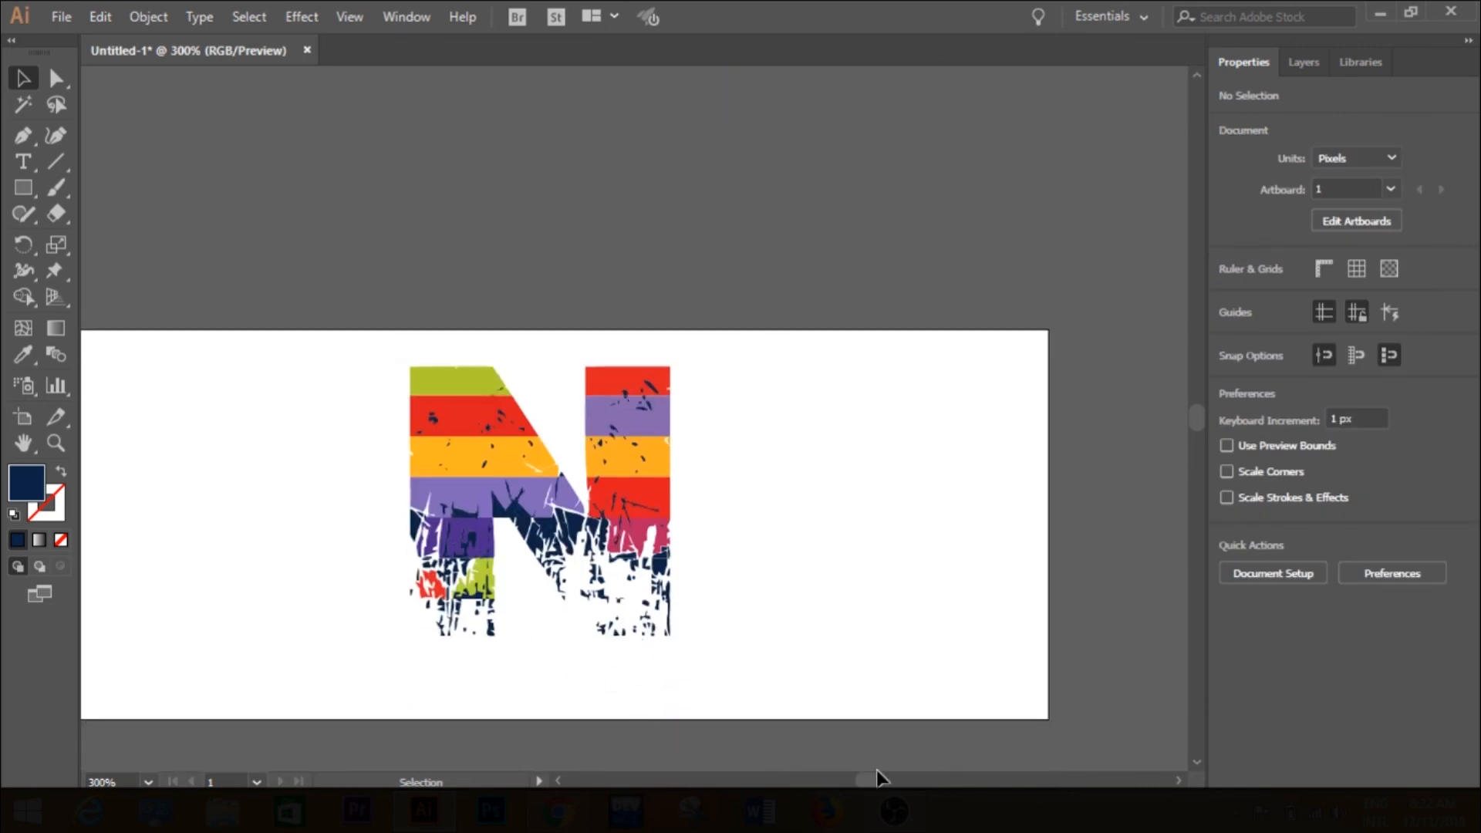
{"action": "scroll", "coordinate": [879, 777], "scroll_direction": "left", "scroll_amount": 5}
{"action": "scroll", "coordinate": [987, 438], "scroll_direction": "down", "scroll_amount": 2}
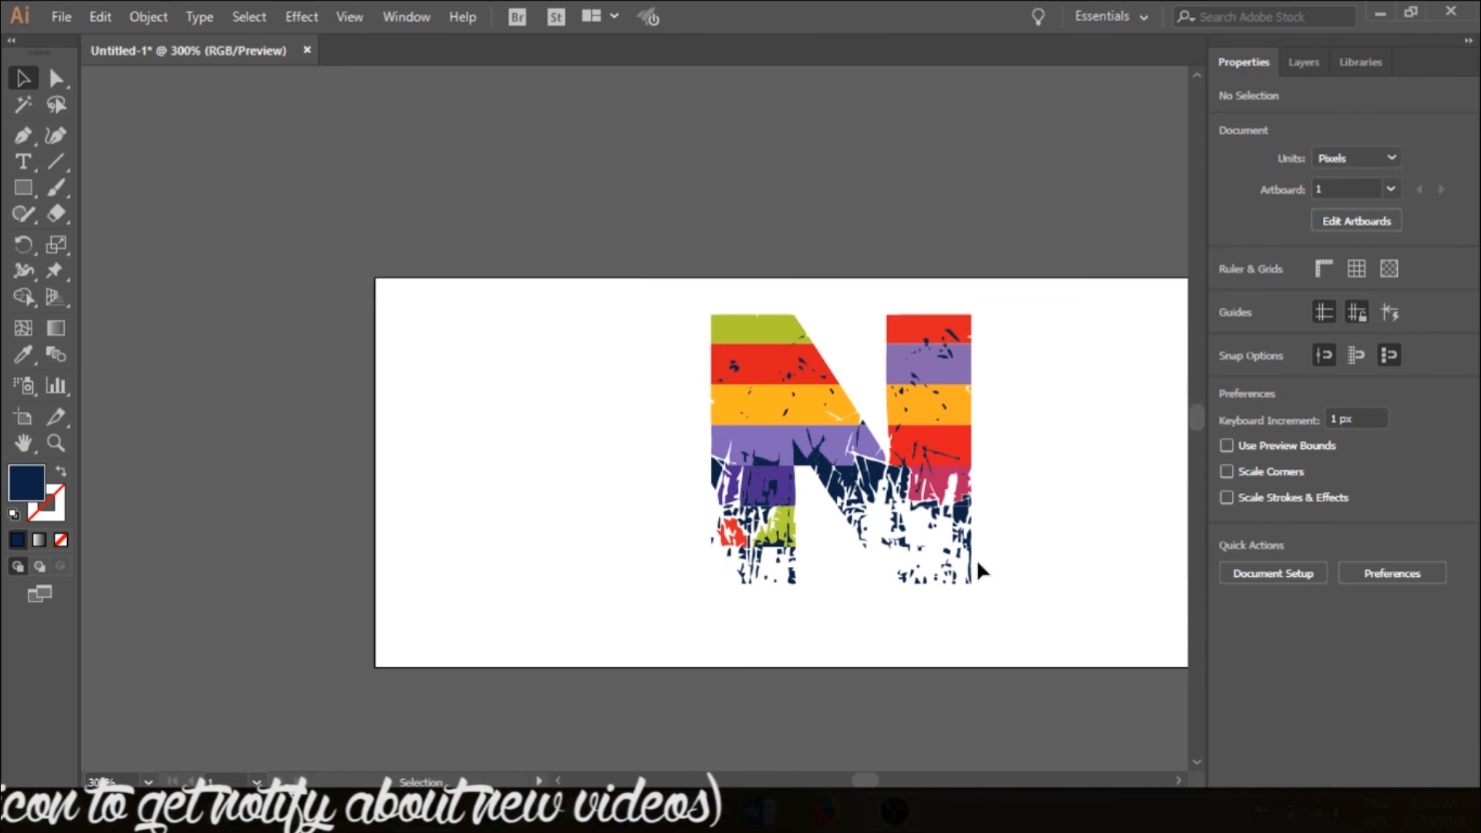
{"action": "left_click", "coordinate": [772, 485]}
{"action": "key", "text": "Delete"}
{"action": "left_click", "coordinate": [765, 462]}
{"action": "key", "text": "Delete"}
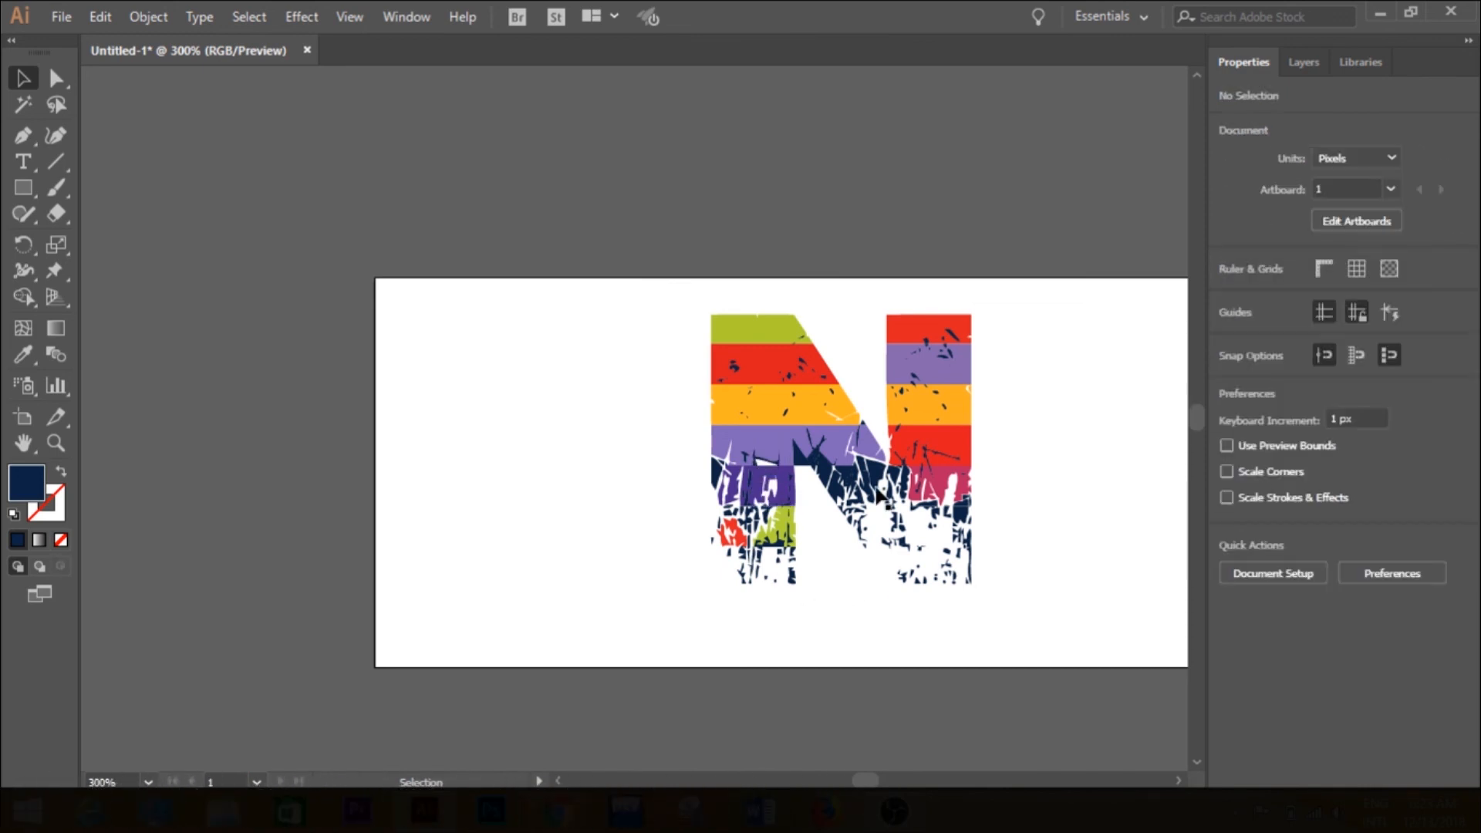
{"action": "left_click", "coordinate": [798, 461]}
{"action": "key", "text": "Delete"}
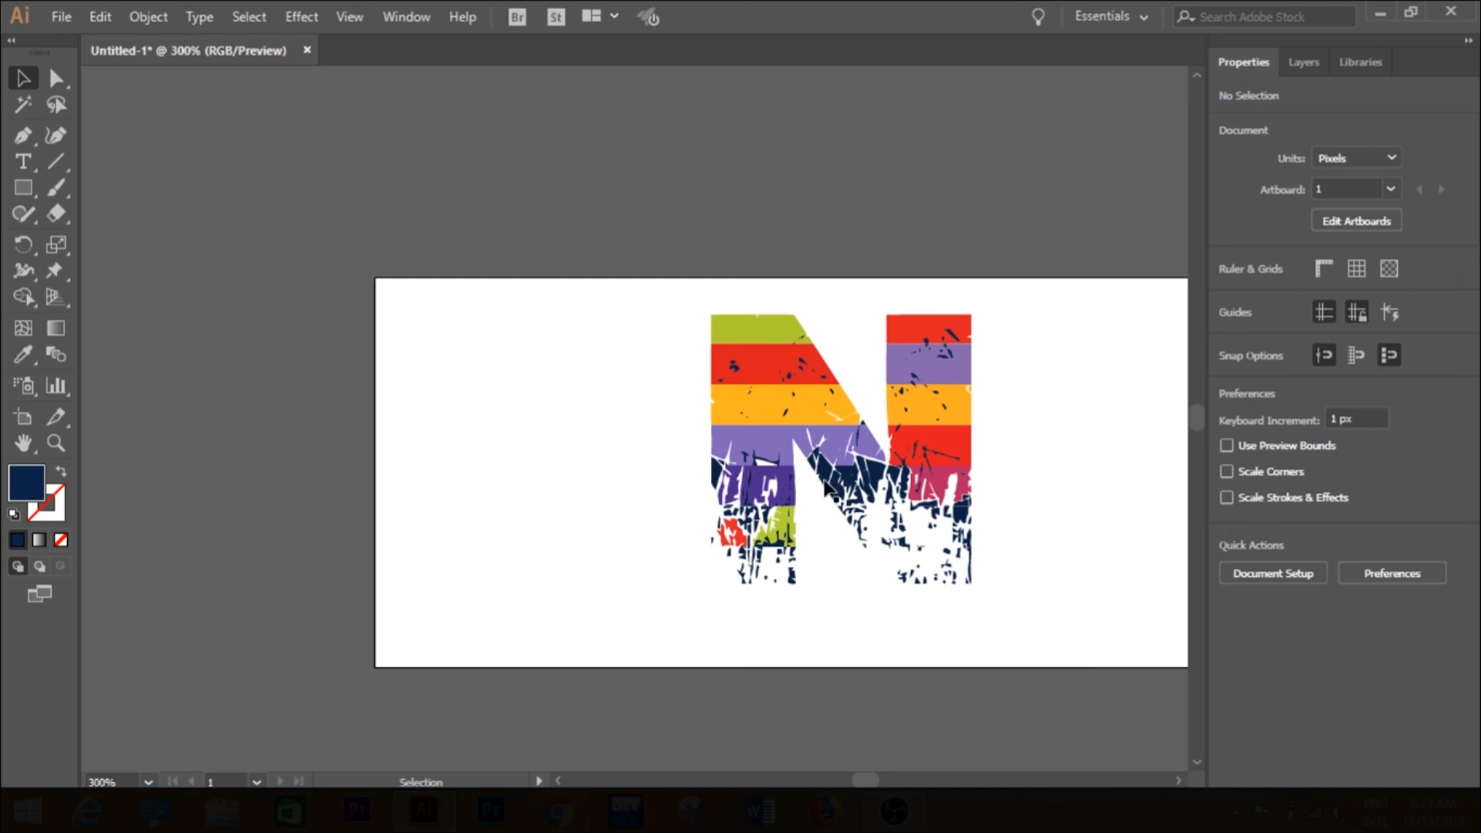
{"action": "left_click", "coordinate": [802, 364]}
{"action": "left_click", "coordinate": [662, 400]}
{"action": "left_click", "coordinate": [730, 372]}
{"action": "left_click", "coordinate": [735, 375]}
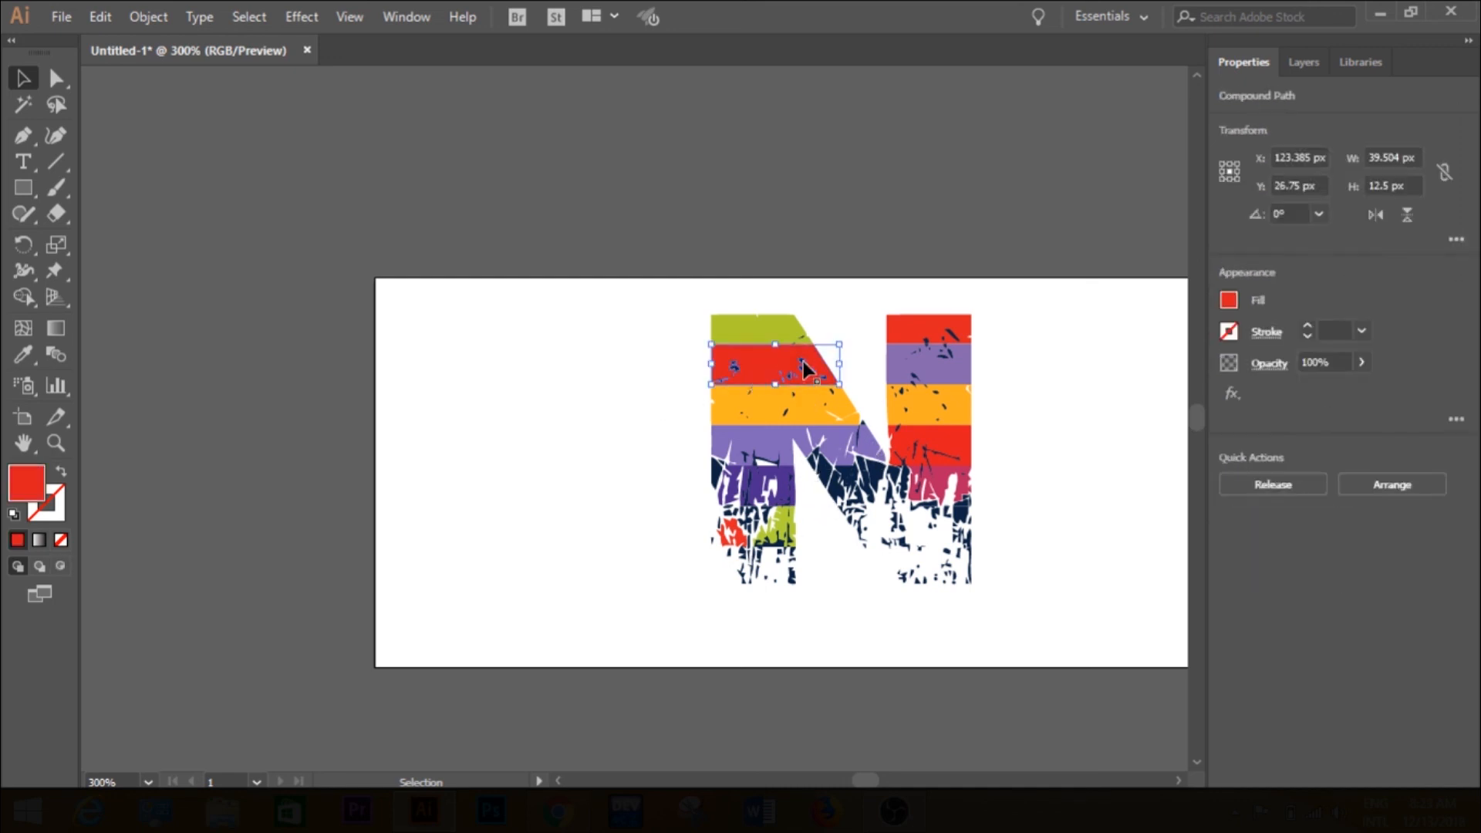
{"action": "left_click", "coordinate": [822, 306]}
{"action": "scroll", "coordinate": [729, 549], "scroll_direction": "down", "scroll_amount": 1}
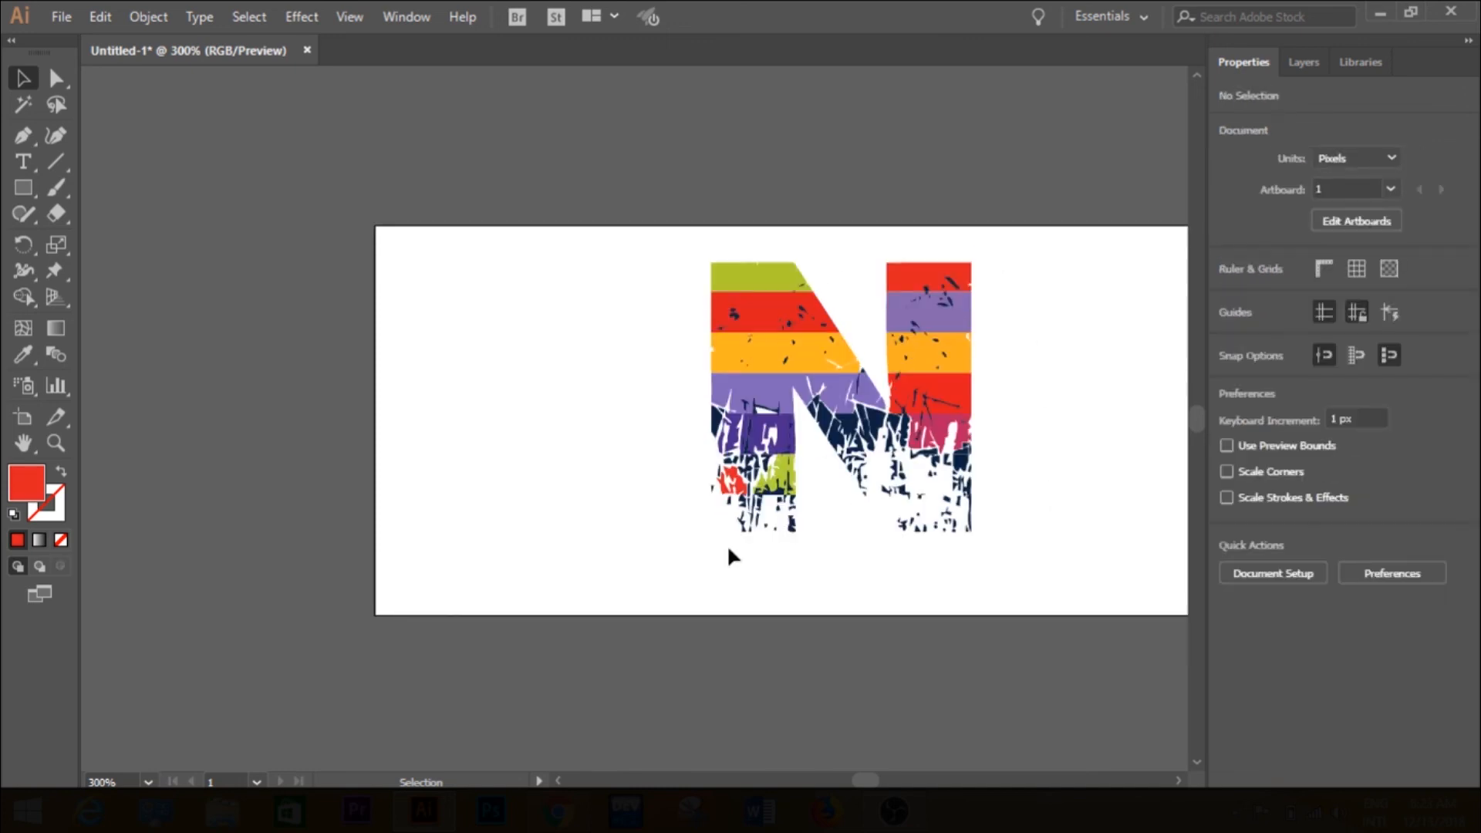